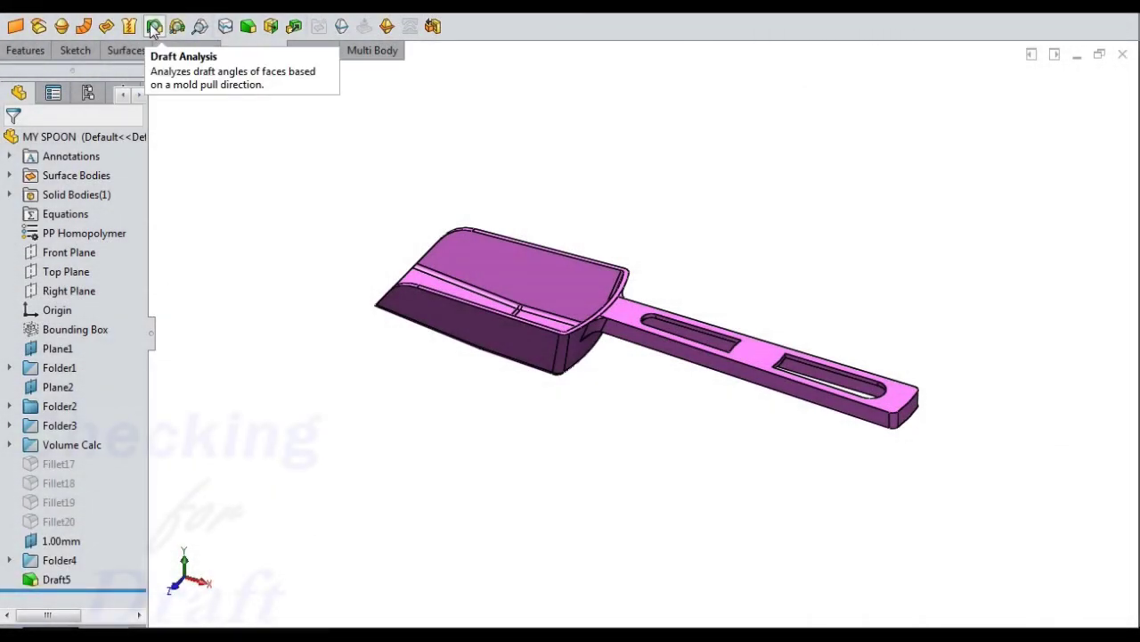
# - Run a draft analysis at 1 degree with the handle's flat top face as the pull direction
pyautogui.click(153, 26)
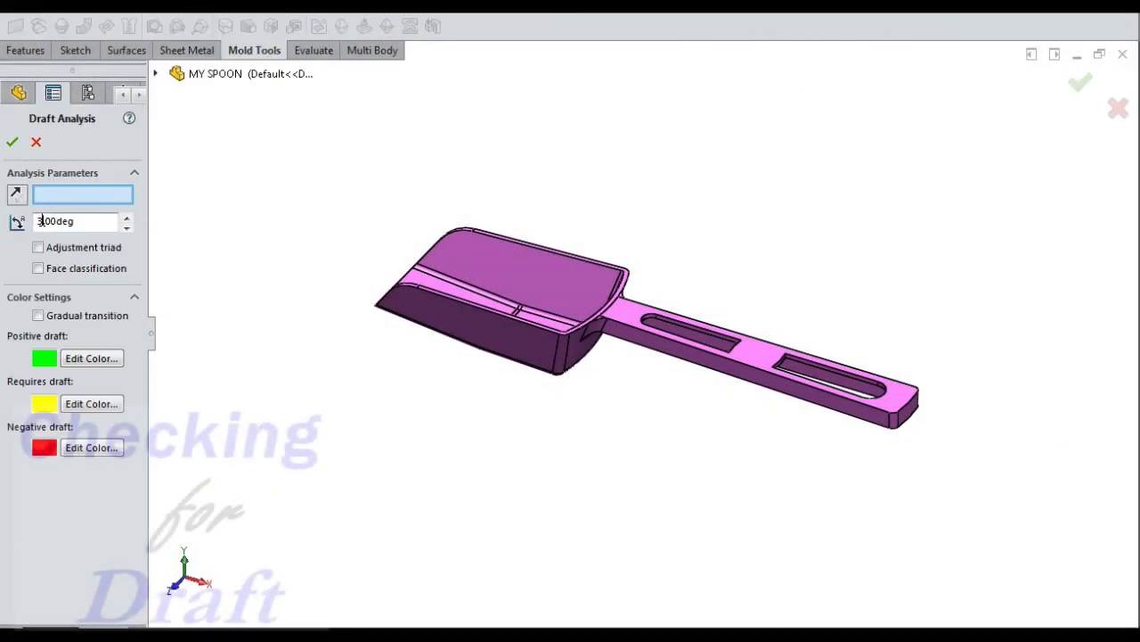
pyautogui.write('1')
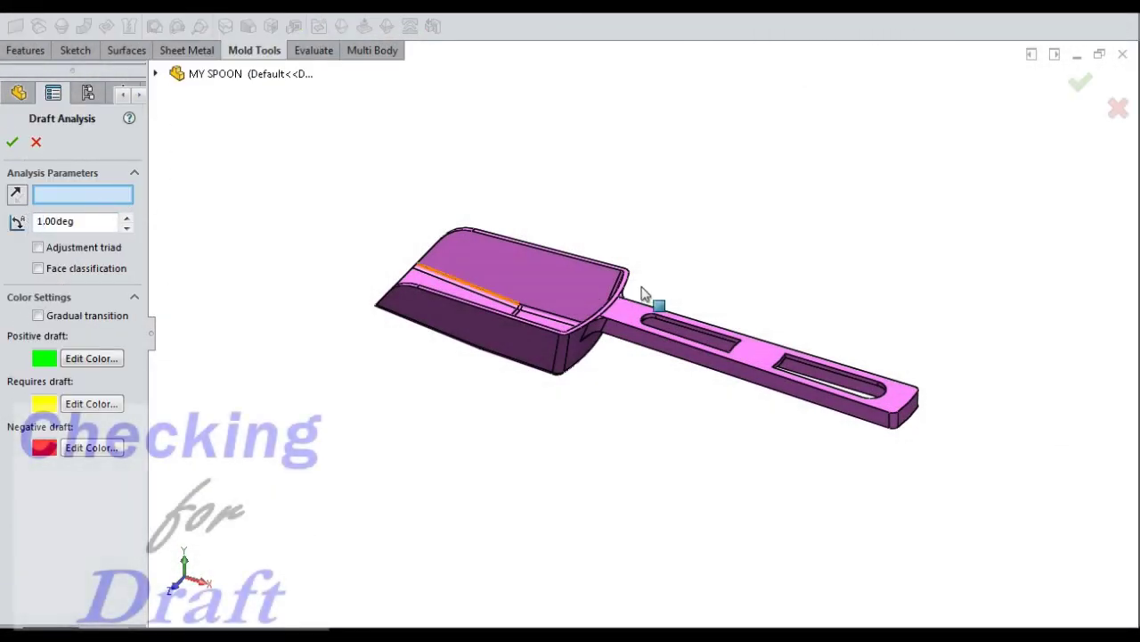
pyautogui.moveTo(821, 313); pyautogui.dragTo(804, 313, button='middle')
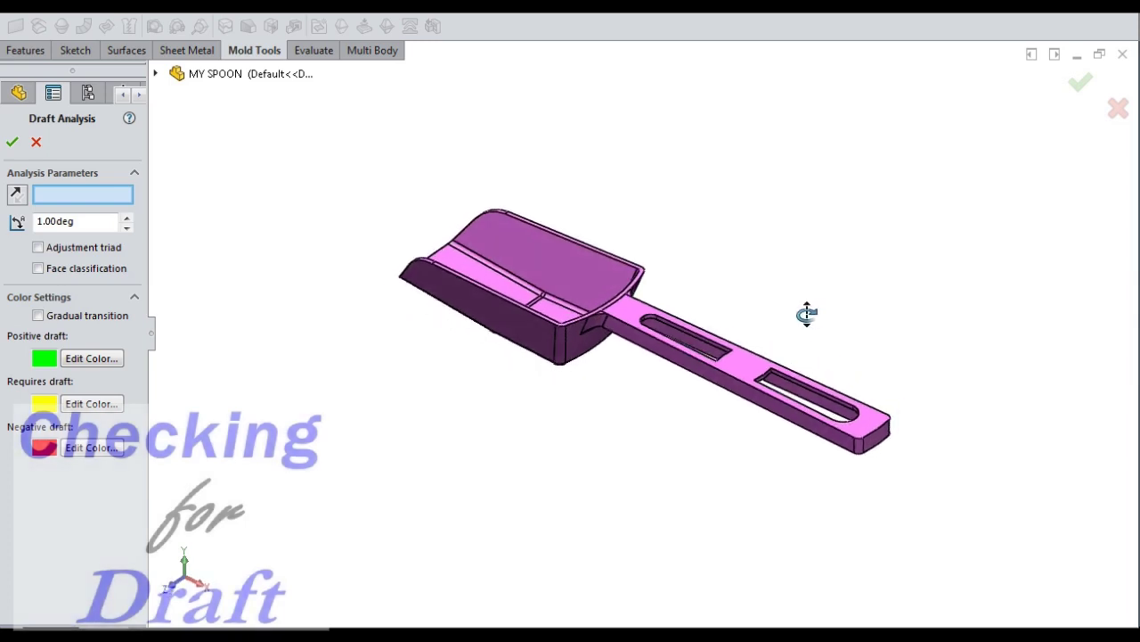
pyautogui.click(748, 362)
pyautogui.scroll(-2, 615, 359)
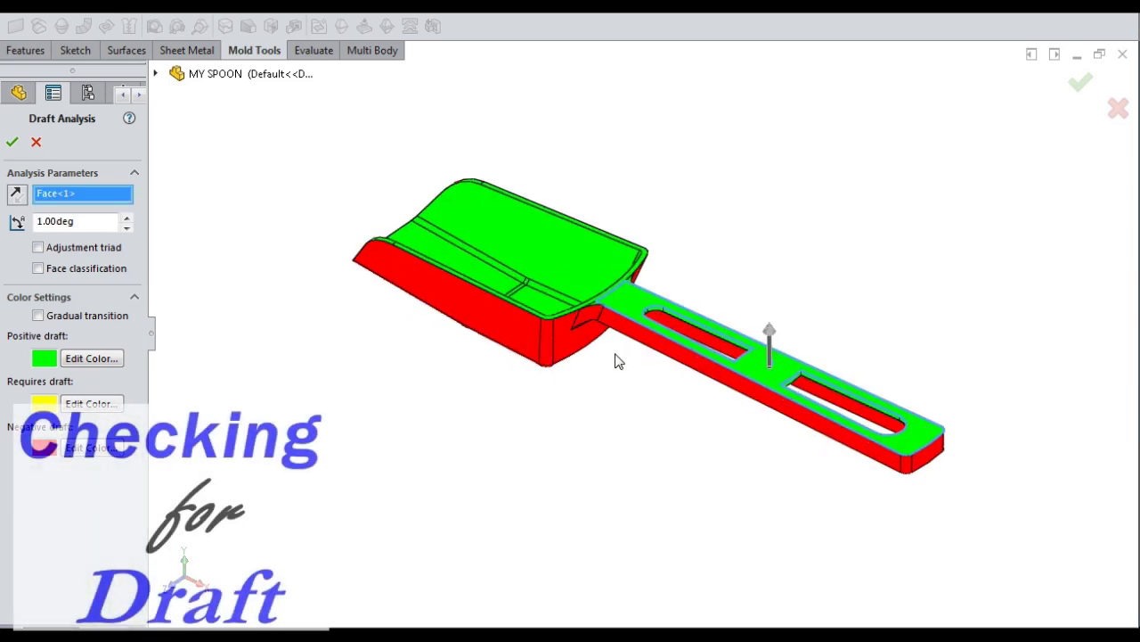
pyautogui.scroll(-2, 602, 223)
pyautogui.moveTo(736, 246); pyautogui.dragTo(846, 233, button='middle')
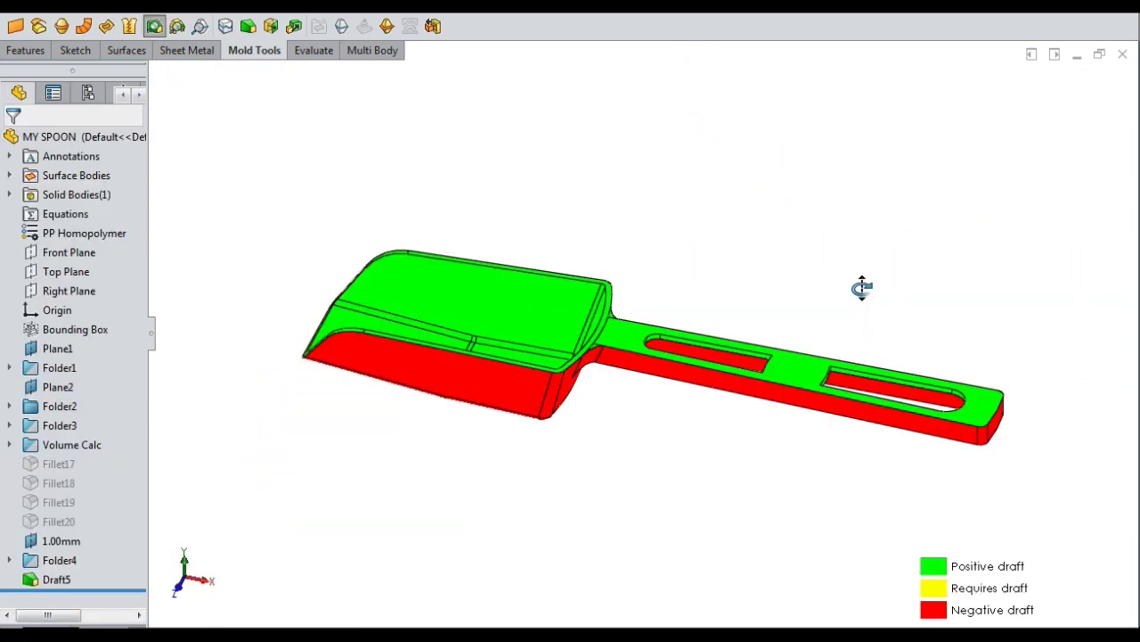
pyautogui.moveTo(864, 288); pyautogui.dragTo(848, 309, button='middle')
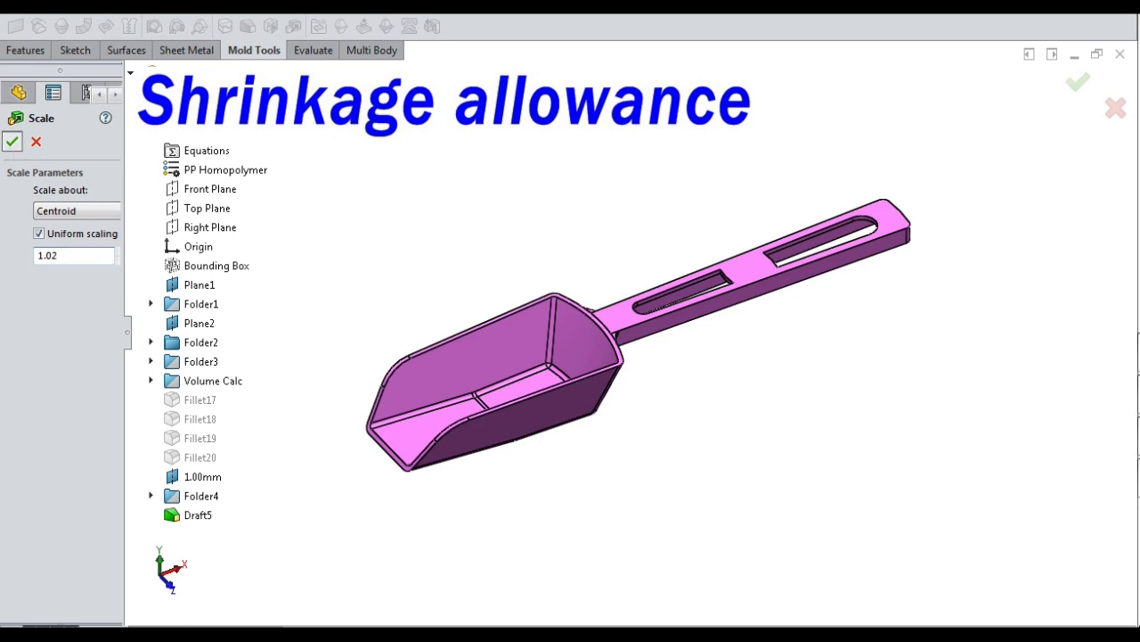
# - Scale the spoon uniformly about its centroid by a factor of 1.02 for shrinkage allowance
pyautogui.click(12, 141)
pyautogui.moveTo(476, 160); pyautogui.dragTo(336, 244, button='middle')
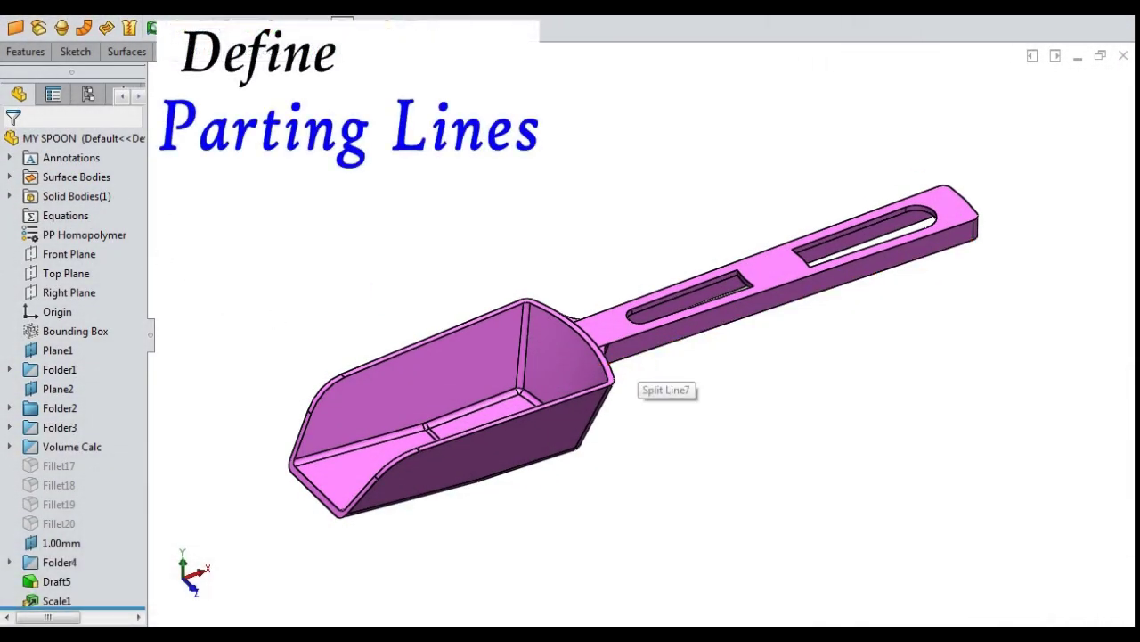
# - Begin a parting line with the Top Plane as the pull direction and a 1 degree draft angle
pyautogui.click(343, 27)
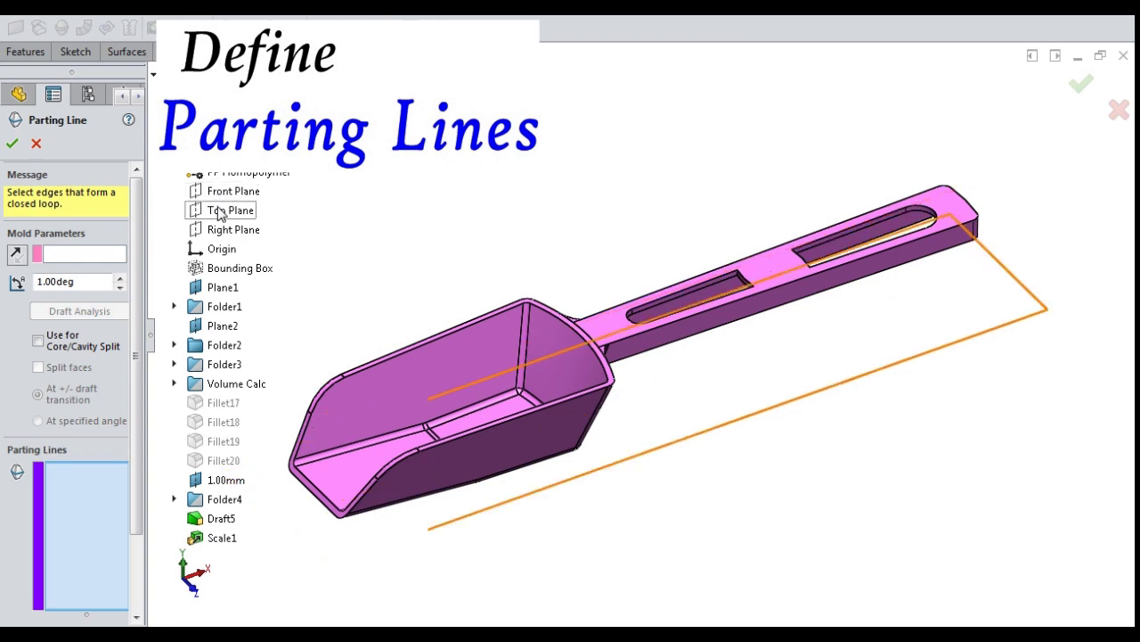
pyautogui.click(97, 254)
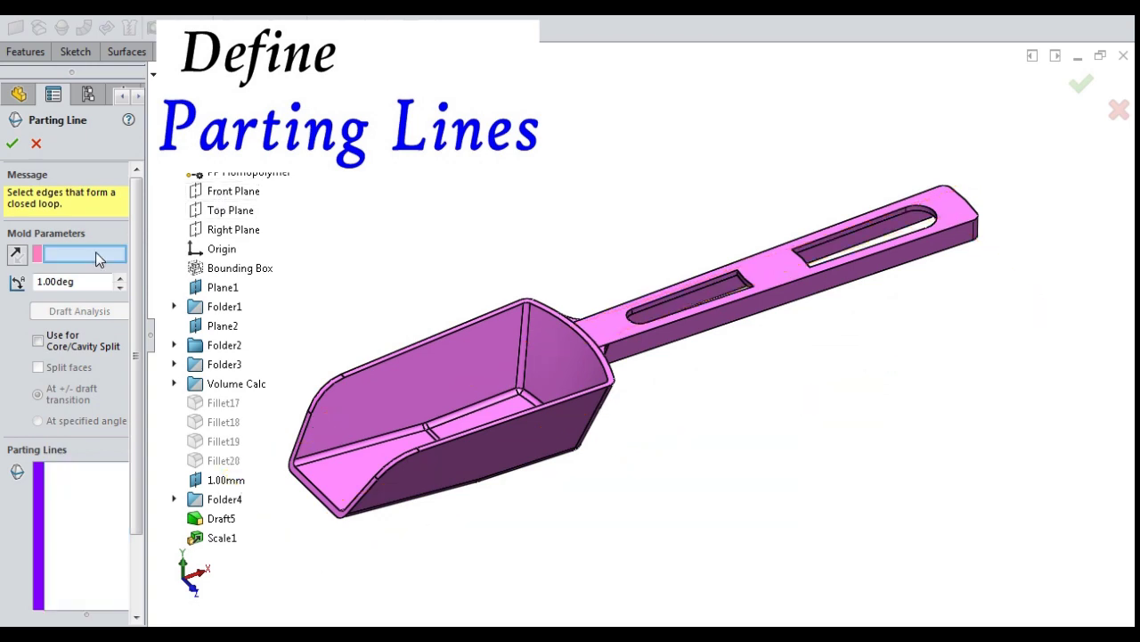
pyautogui.click(228, 214)
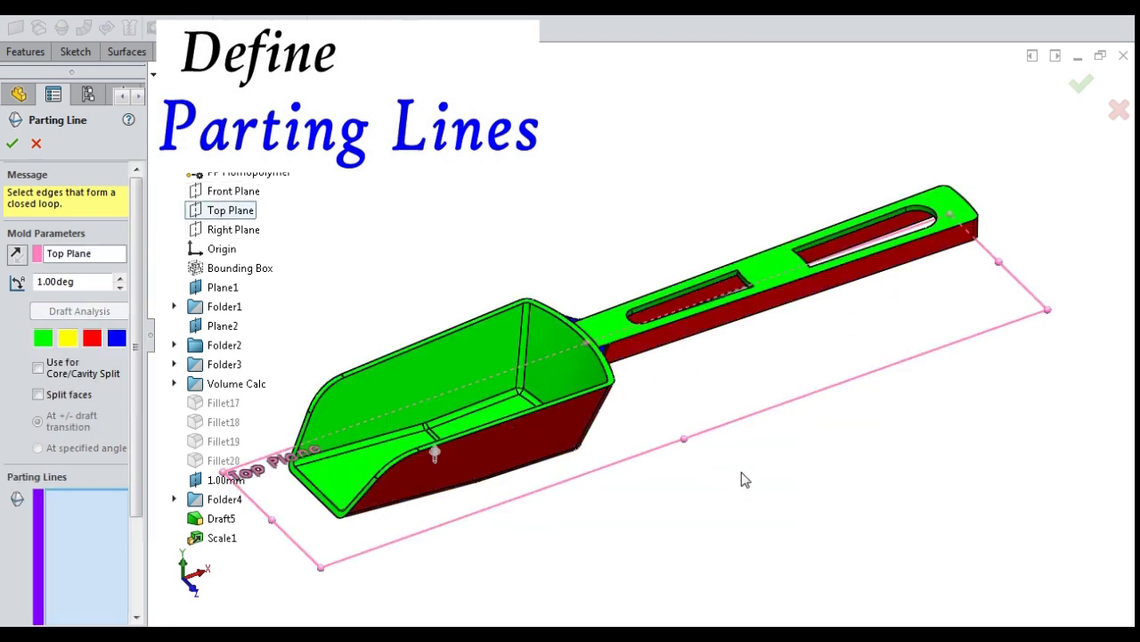
pyautogui.moveTo(728, 481); pyautogui.dragTo(757, 480, button='middle')
# - Select the closed loop of edges around the spoon's upper outer rim and complete the parting line
pyautogui.click(505, 470)
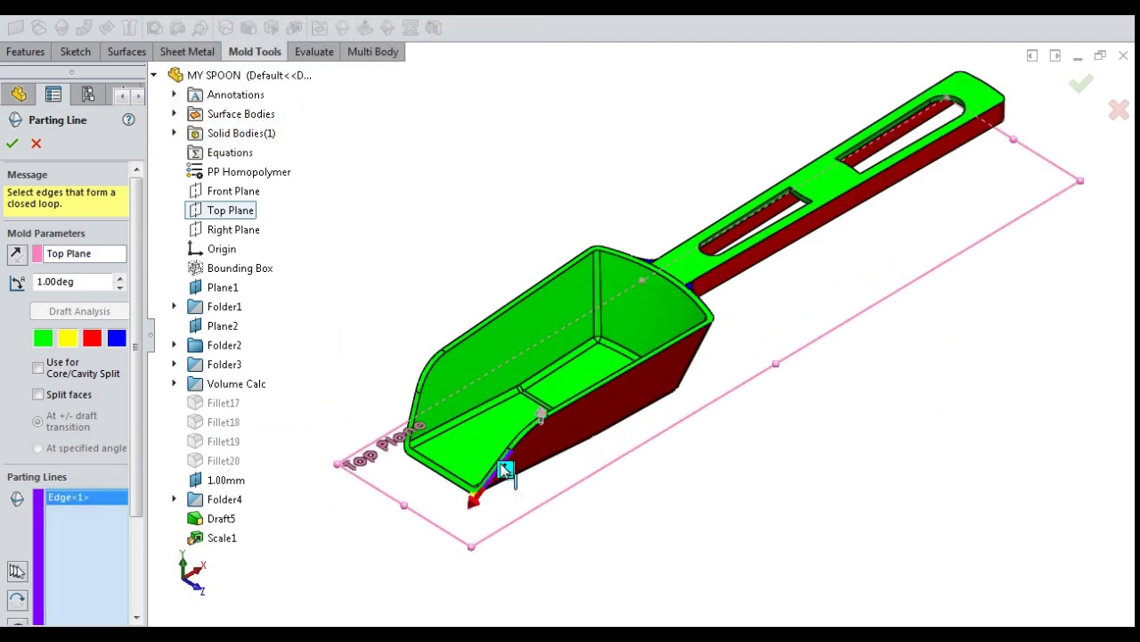
pyautogui.click(505, 470)
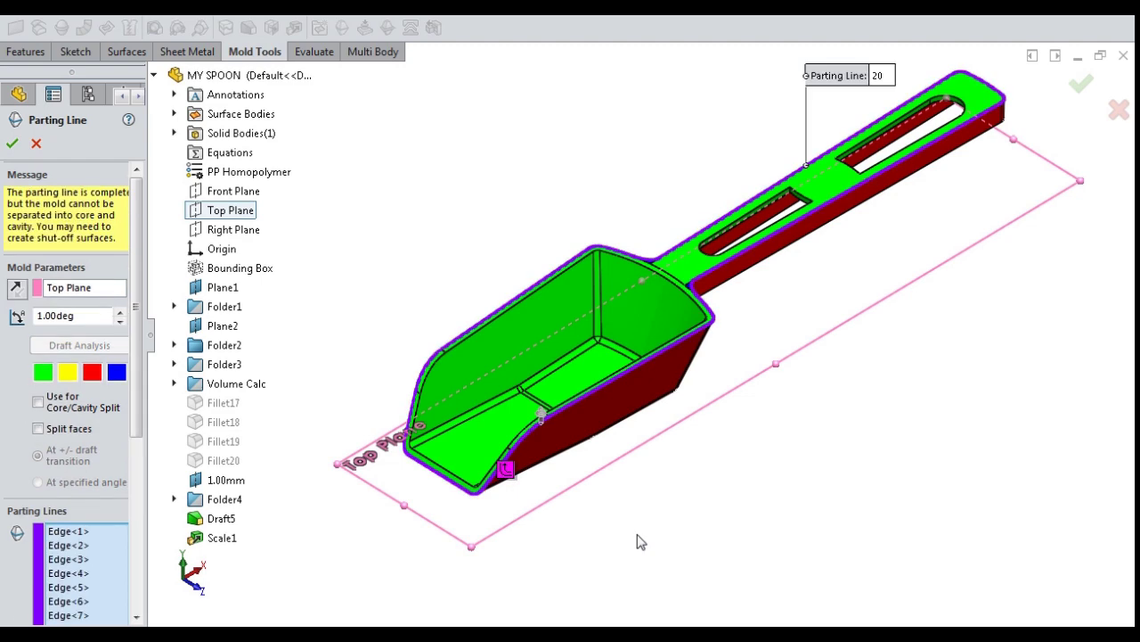
pyautogui.moveTo(698, 481); pyautogui.dragTo(874, 401, button='middle')
pyautogui.click(13, 143)
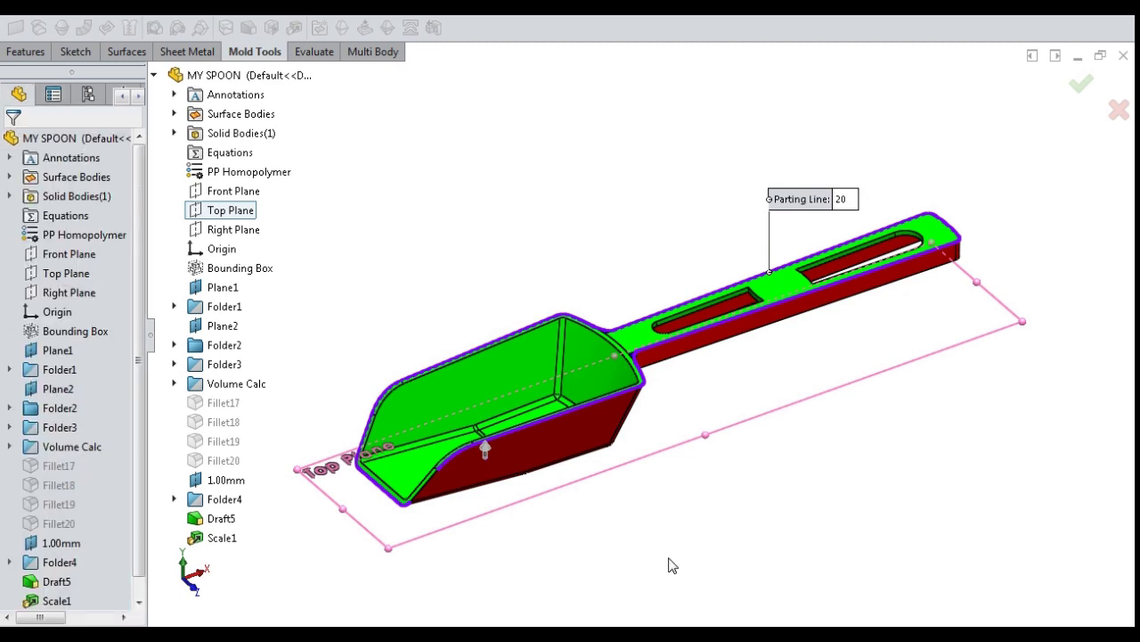
pyautogui.moveTo(784, 440); pyautogui.dragTo(772, 465, button='middle')
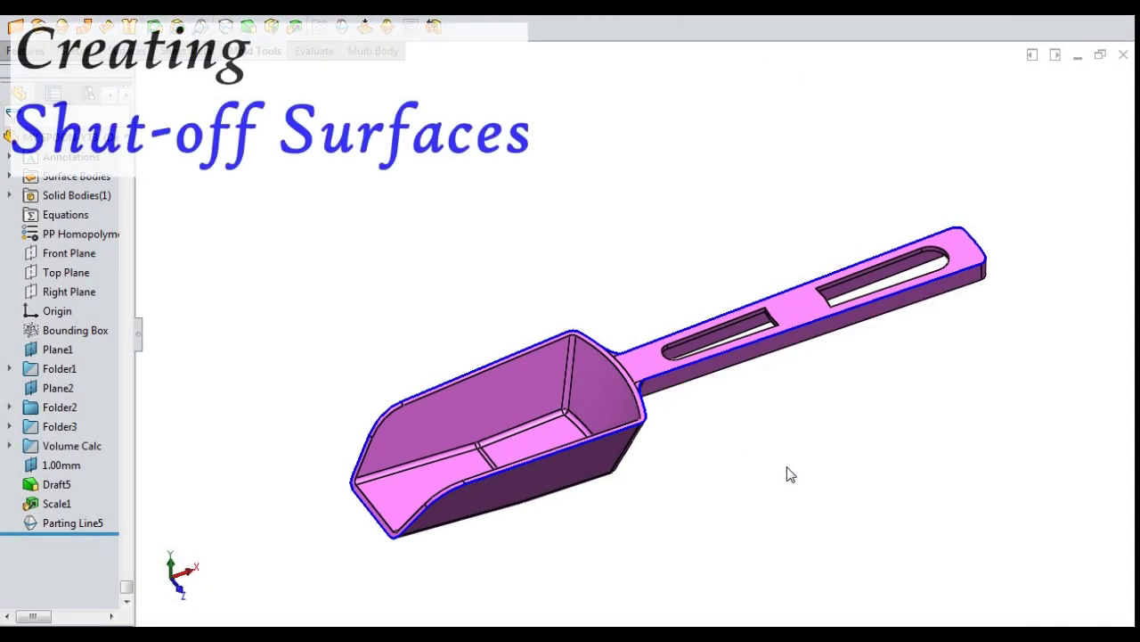
# - Create knitted shut-off surfaces with the contact patch type over the two slots in the handle
pyautogui.moveTo(789, 473)
pyautogui.mouseDown(button='middle')
pyautogui.moveTo(769, 466)
pyautogui.moveTo(799, 463)
pyautogui.mouseUp(button='middle')
pyautogui.scroll(-6, 784, 339)
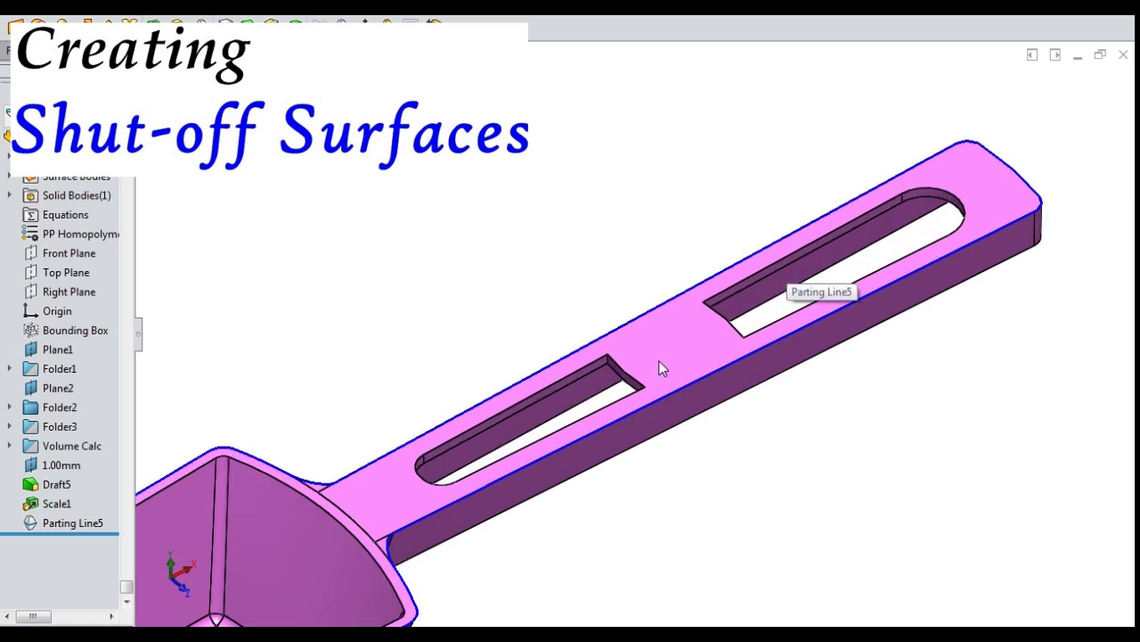
pyautogui.moveTo(663, 409); pyautogui.dragTo(660, 365, button='middle')
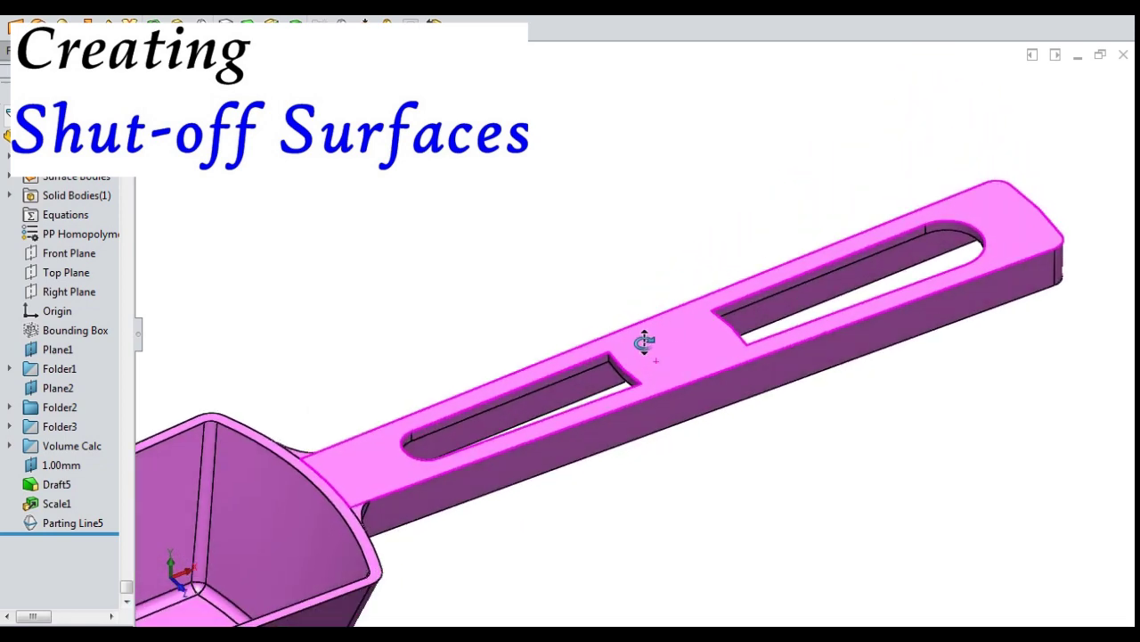
pyautogui.moveTo(640, 333); pyautogui.dragTo(641, 126, button='middle')
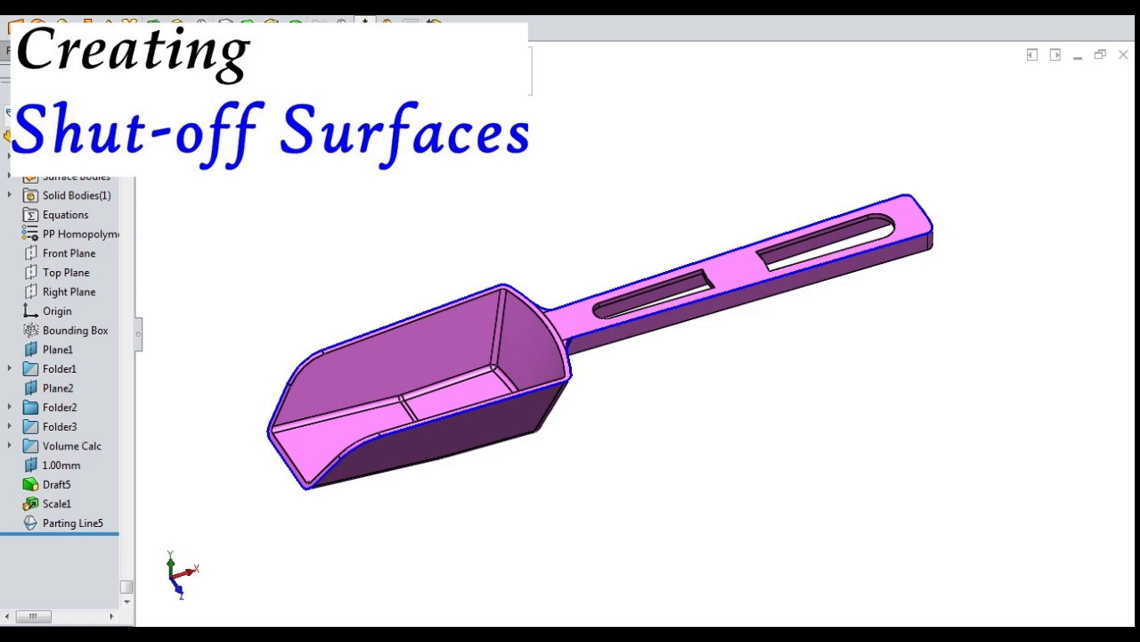
pyautogui.click(364, 26)
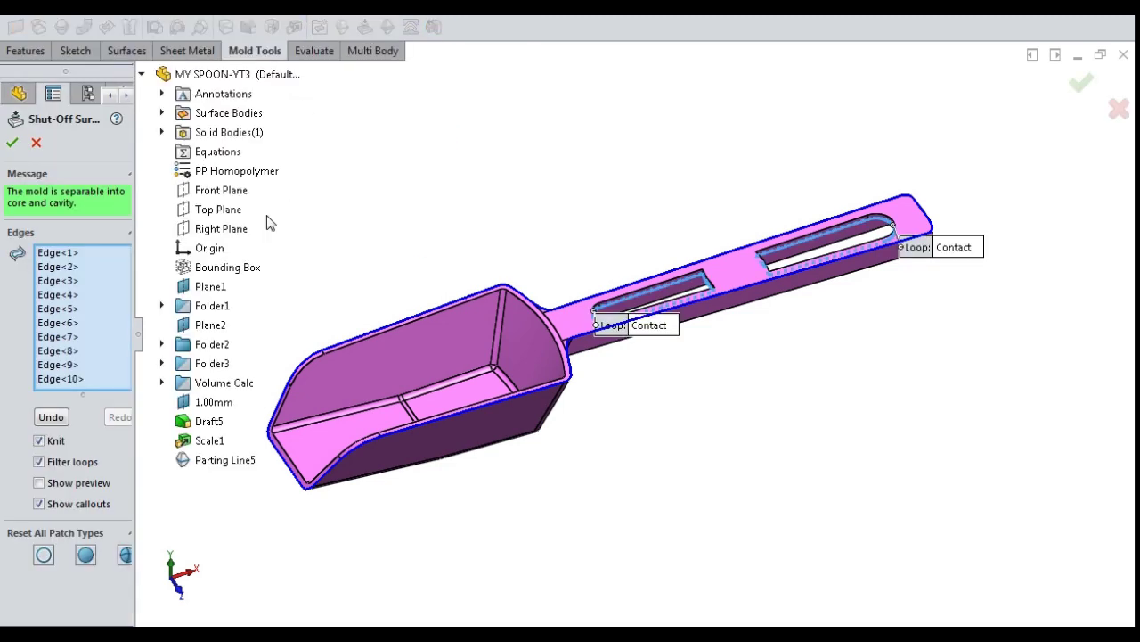
pyautogui.moveTo(138, 347); pyautogui.dragTo(168, 347)
pyautogui.moveTo(717, 473); pyautogui.dragTo(660, 472, button='middle')
pyautogui.scroll(-5, 810, 326)
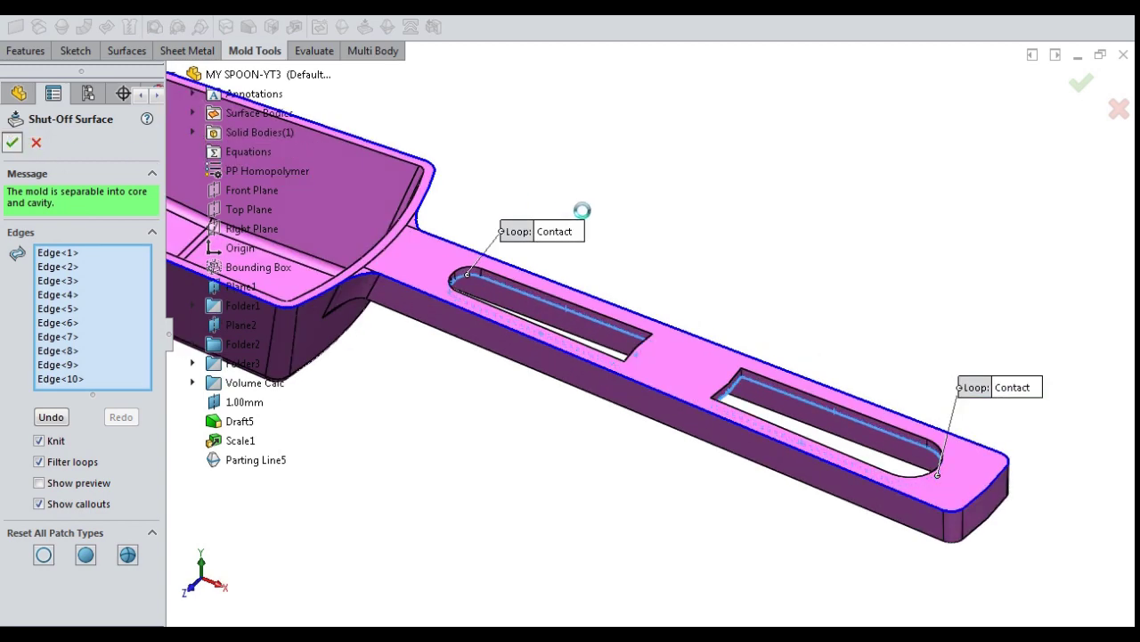
# - Examine the shut-off surfaces in both handle slots from above and below
pyautogui.moveTo(725, 288); pyautogui.dragTo(724, 247, button='middle')
pyautogui.scroll(3, 704, 267)
pyautogui.moveTo(689, 288); pyautogui.dragTo(634, 84, button='middle')
pyautogui.scroll(2, 665, 148)
pyautogui.scroll(-4, 665, 147)
pyautogui.moveTo(629, 303); pyautogui.dragTo(682, 535, button='middle')
pyautogui.scroll(3, 553, 298)
pyautogui.scroll(-4, 456, 239)
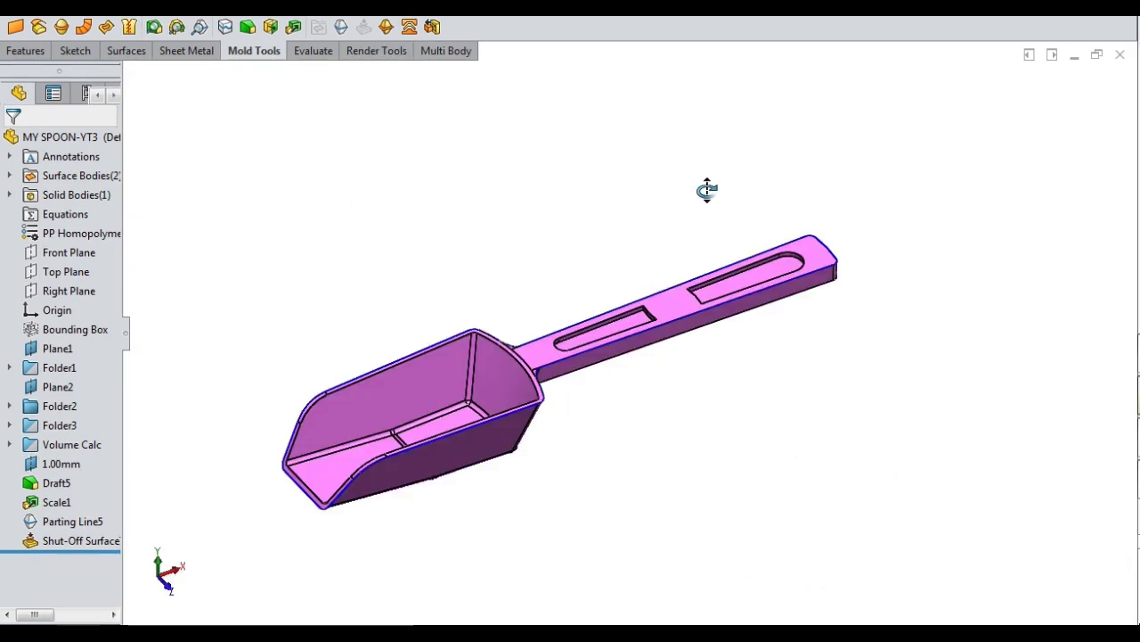
pyautogui.moveTo(705, 188); pyautogui.dragTo(703, 198, button='middle')
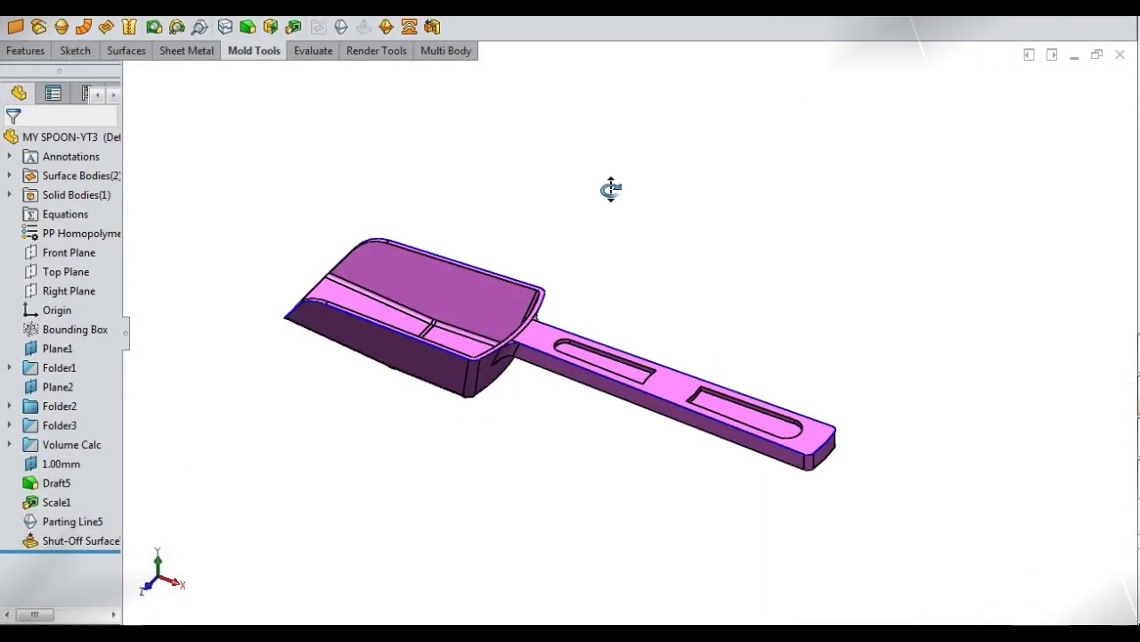
pyautogui.moveTo(612, 185); pyautogui.dragTo(606, 185, button='middle')
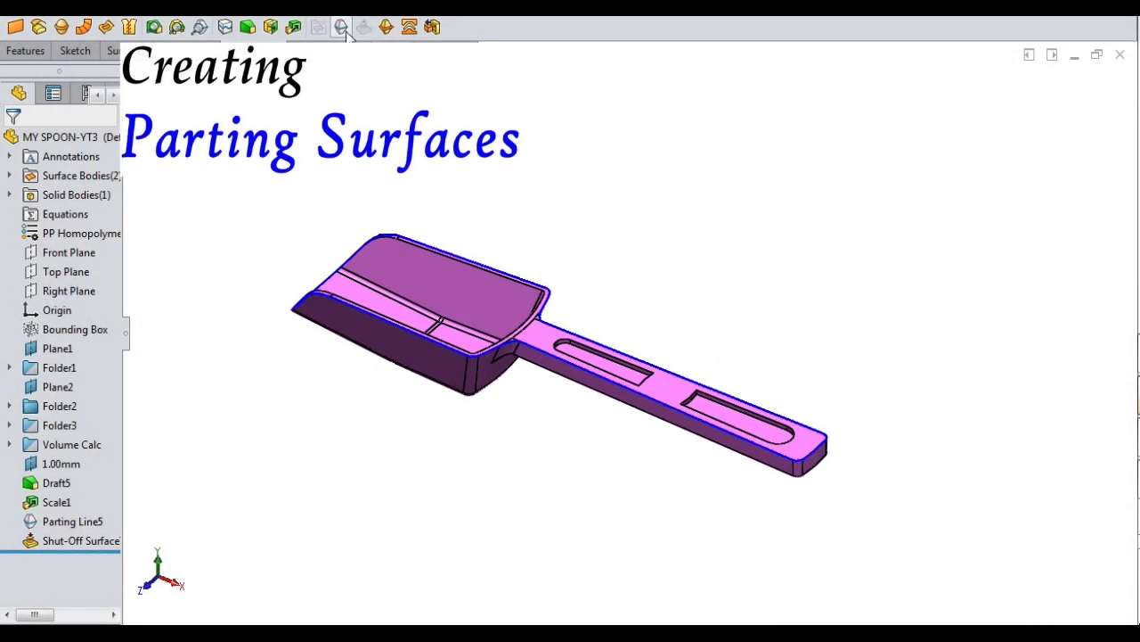
# - Create a 30 mm parting surface perpendicular to pull from the parting line, with 1.65 mm smoothing and all surfaces knitted
pyautogui.click(385, 27)
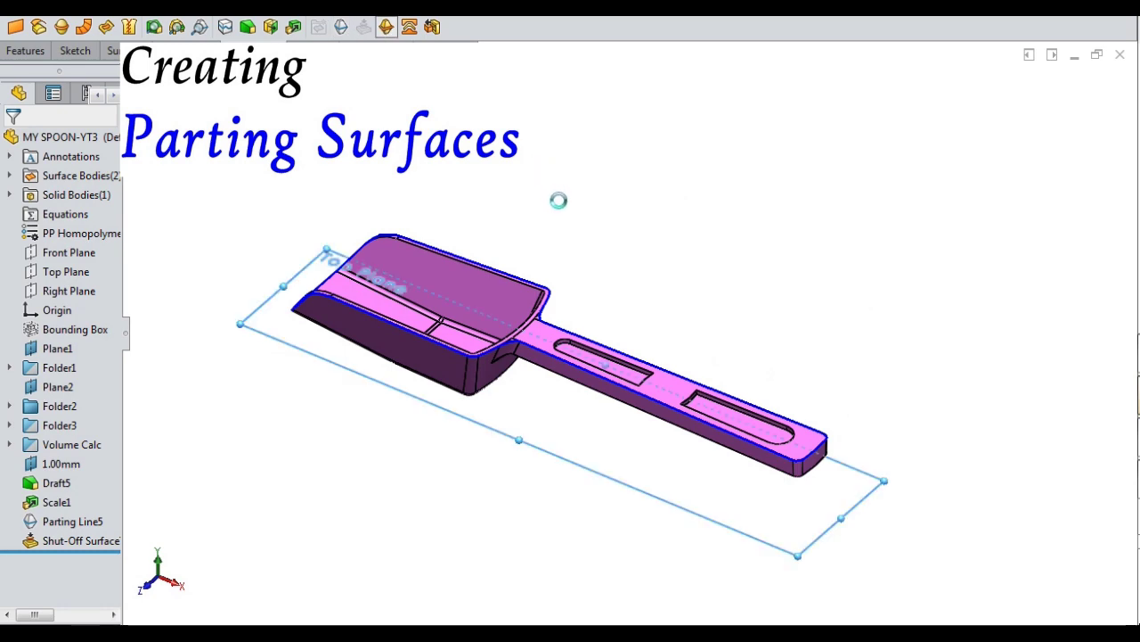
pyautogui.moveTo(561, 211); pyautogui.dragTo(656, 207, button='middle')
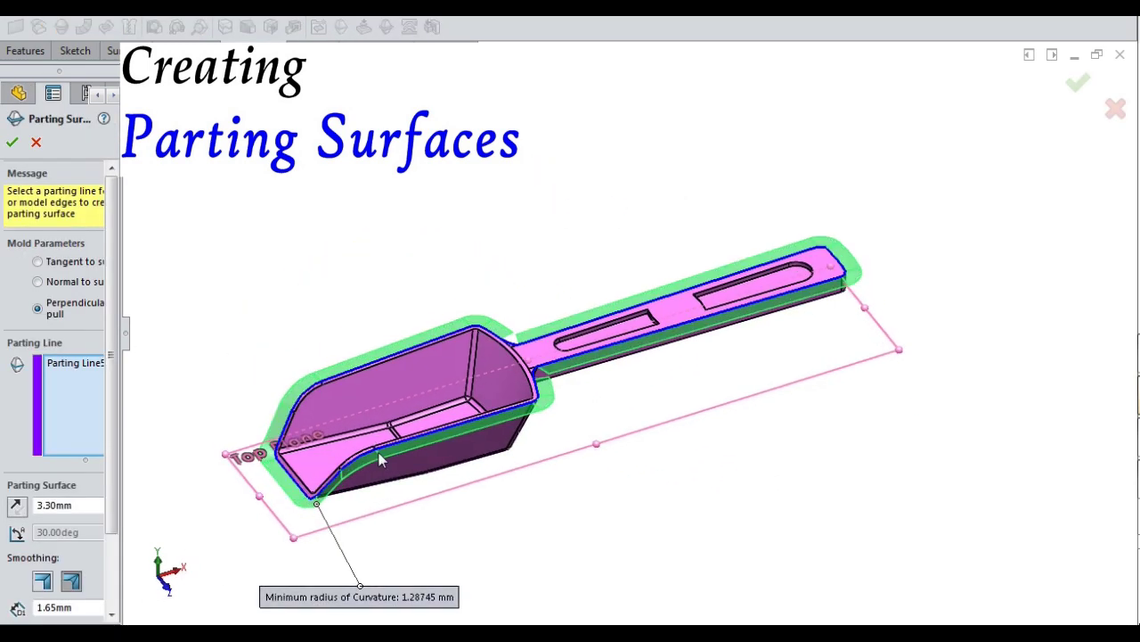
pyautogui.scroll(-1, 161, 563)
pyautogui.moveTo(122, 406); pyautogui.dragTo(157, 401)
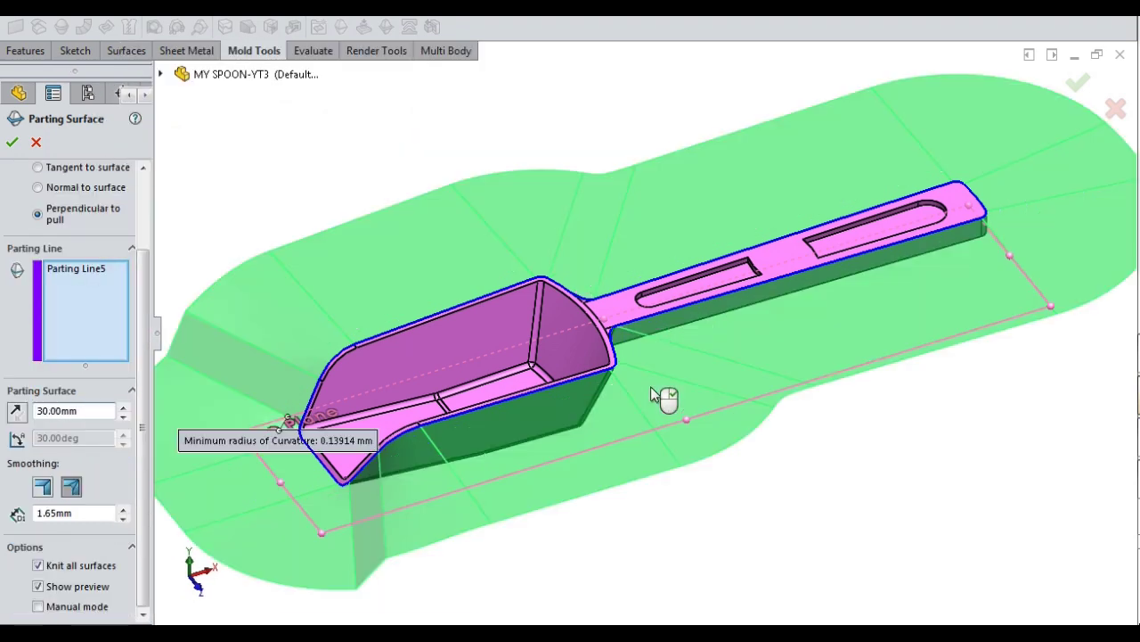
pyautogui.moveTo(662, 398); pyautogui.dragTo(731, 339, button='middle')
pyautogui.press('Return')
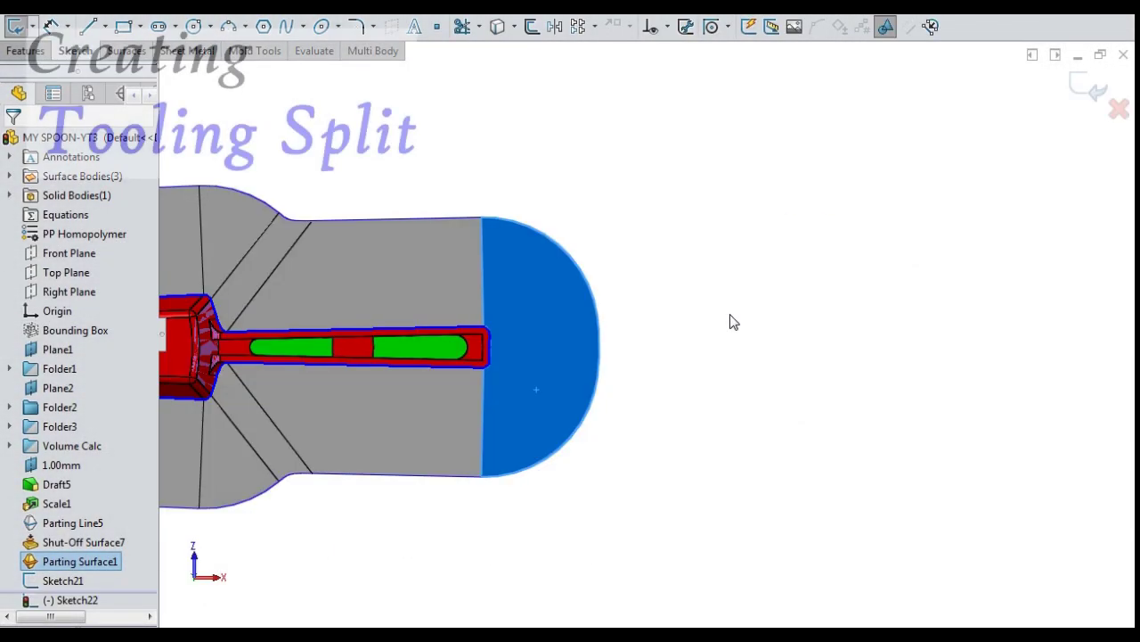
# - Sketch a center rectangle on the spoon's long axis and adjust its centre and end edge so it encloses the whole spoon
pyautogui.scroll(2, 727, 322)
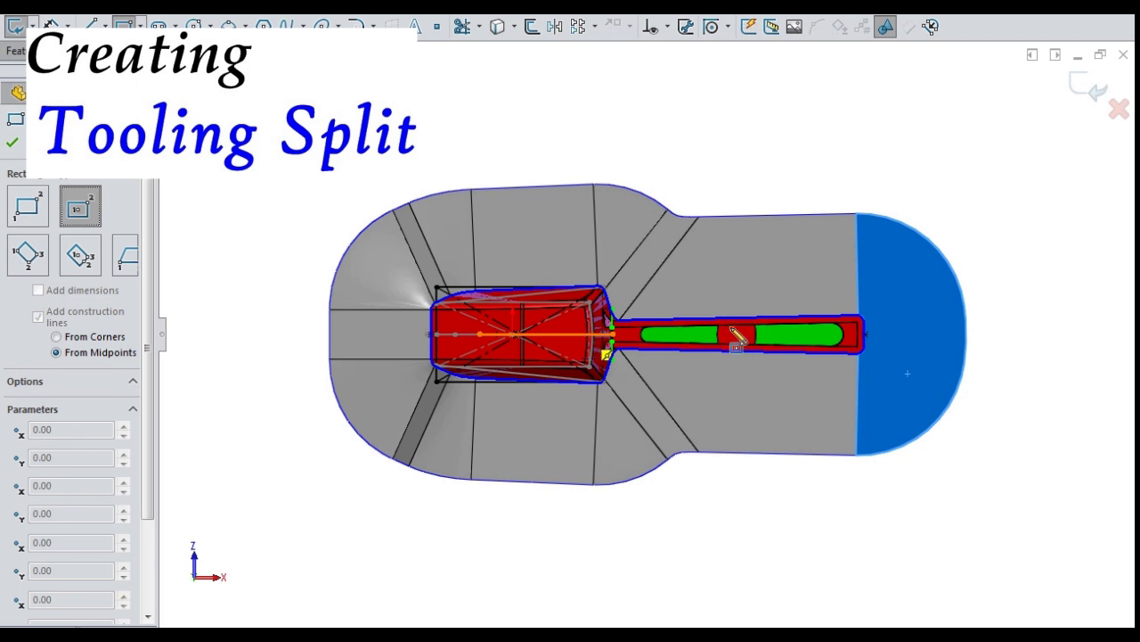
pyautogui.click(883, 398)
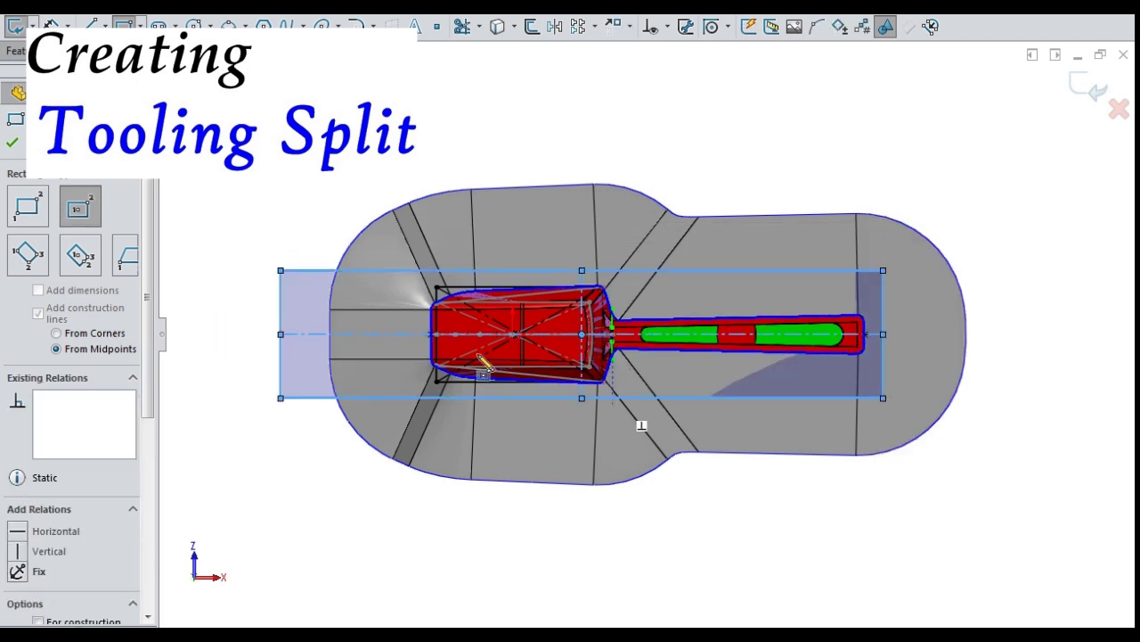
pyautogui.press('Escape')
pyautogui.scroll(-1, 608, 326)
pyautogui.moveTo(575, 335); pyautogui.dragTo(643, 336)
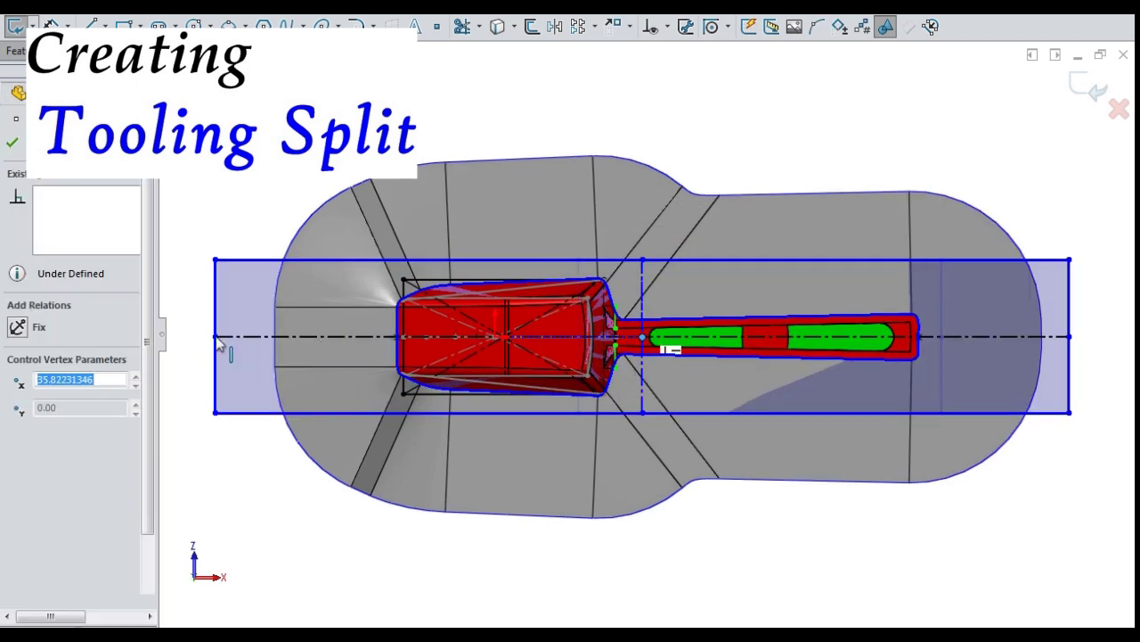
pyautogui.moveTo(217, 336); pyautogui.dragTo(347, 336)
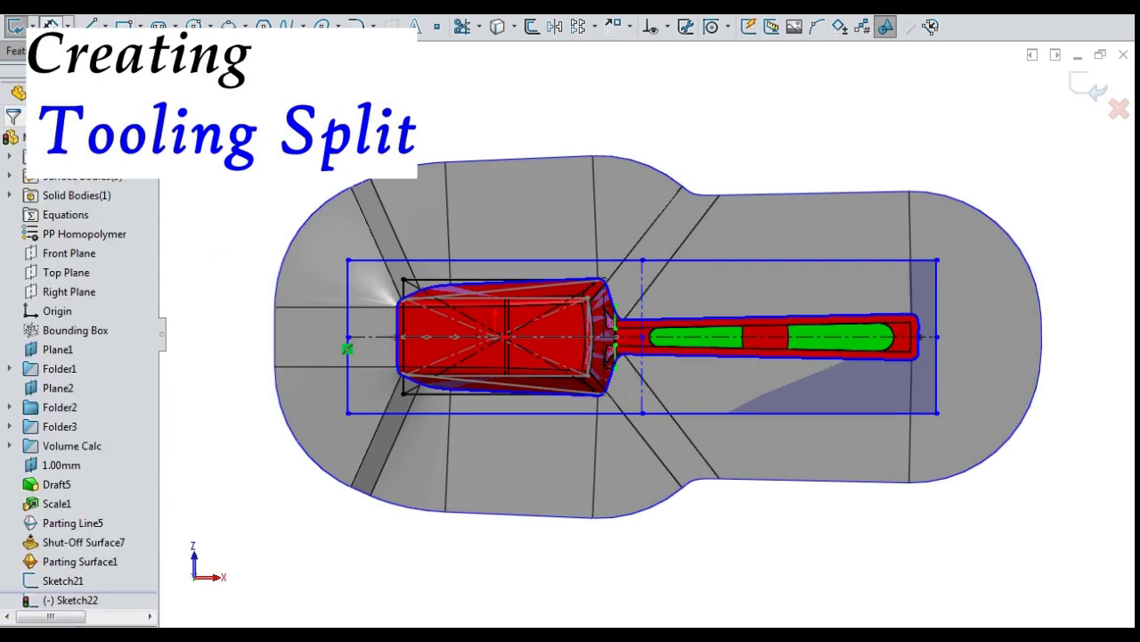
# - Dimension the rectangle's short side to 40 mm
pyautogui.click(346, 275)
pyautogui.click(236, 331)
pyautogui.click(329, 376)
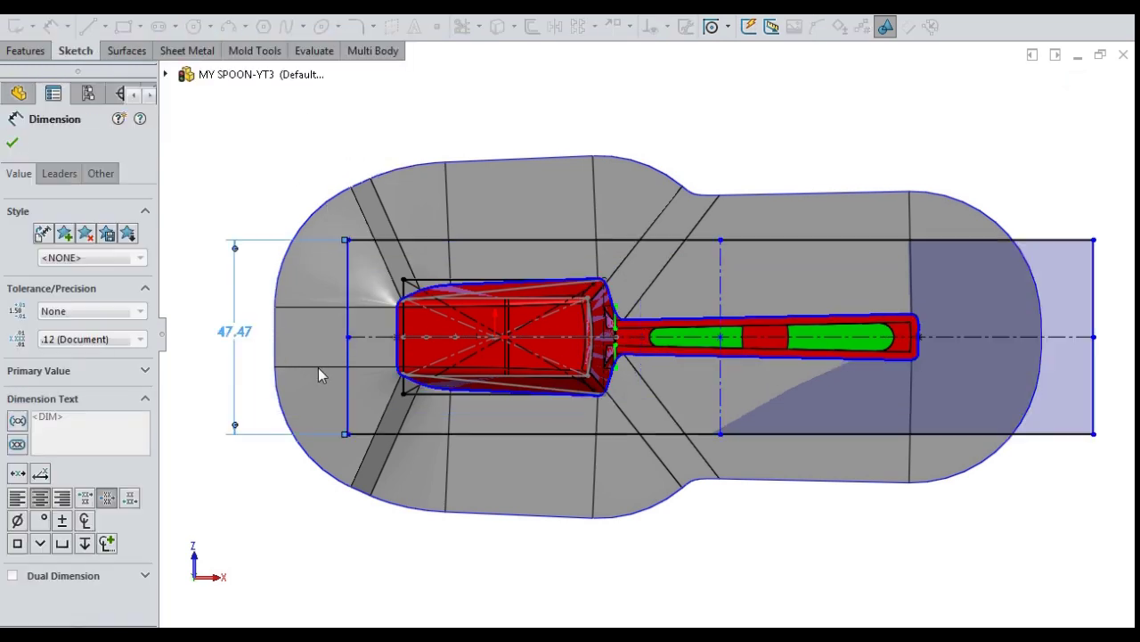
pyautogui.write('40')
pyautogui.press('Return')
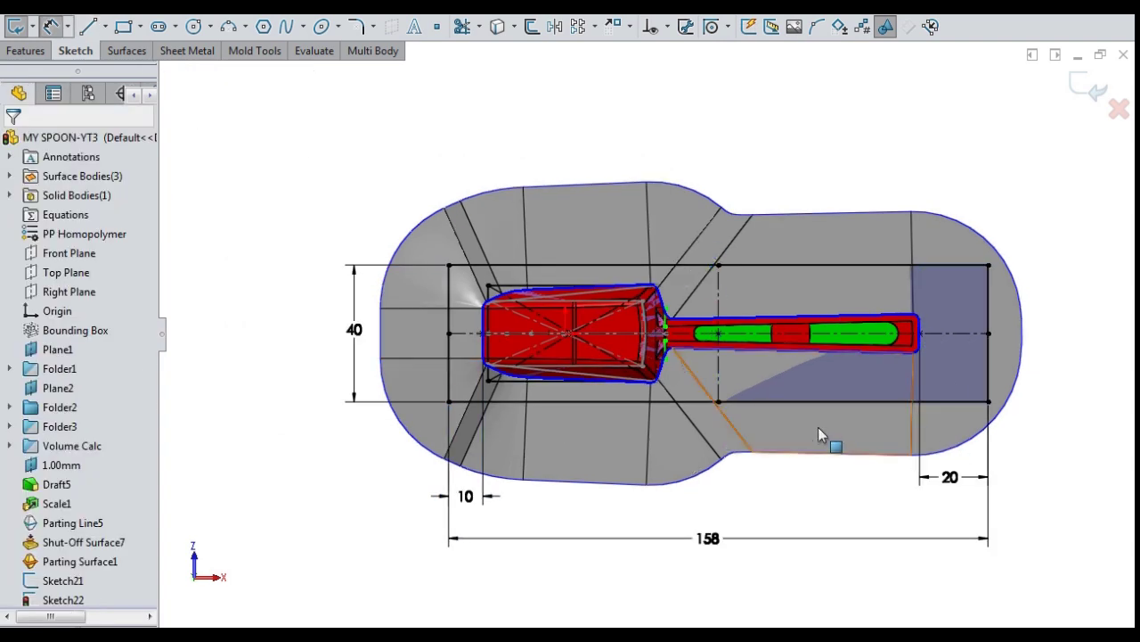
# - Create a tooling split from the rectangle sketch with 40 mm and 60 mm block sizes, using the shut-off and parting surfaces
pyautogui.hotkey('ctrl', '5')
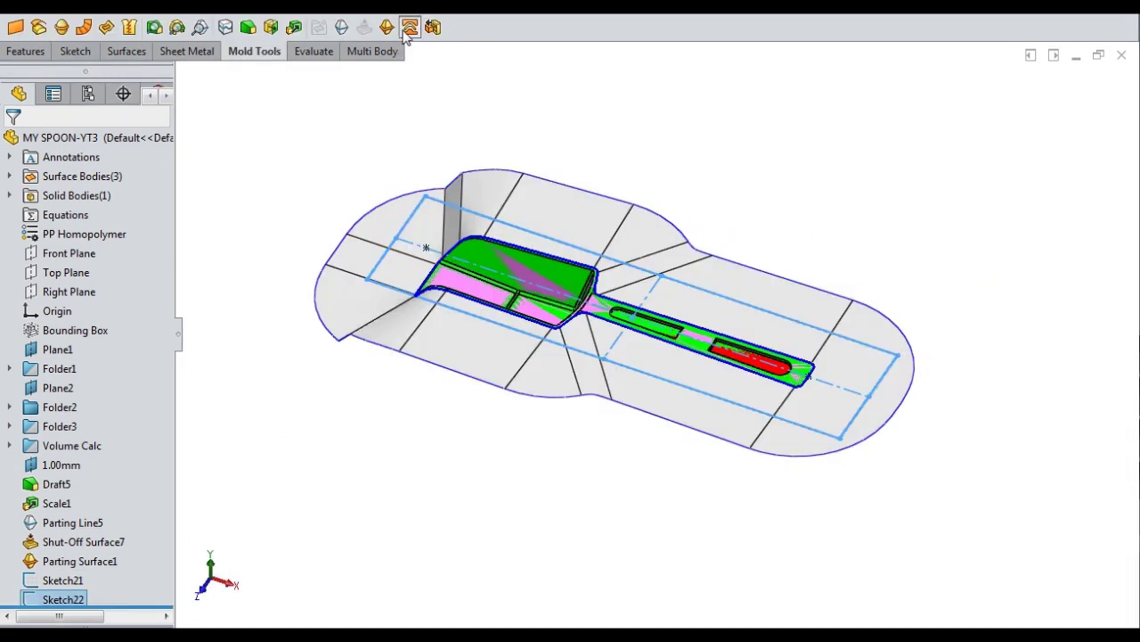
pyautogui.click(410, 27)
pyautogui.moveTo(247, 277); pyautogui.dragTo(365, 142, button='middle')
pyautogui.click(105, 454)
pyautogui.click(105, 522)
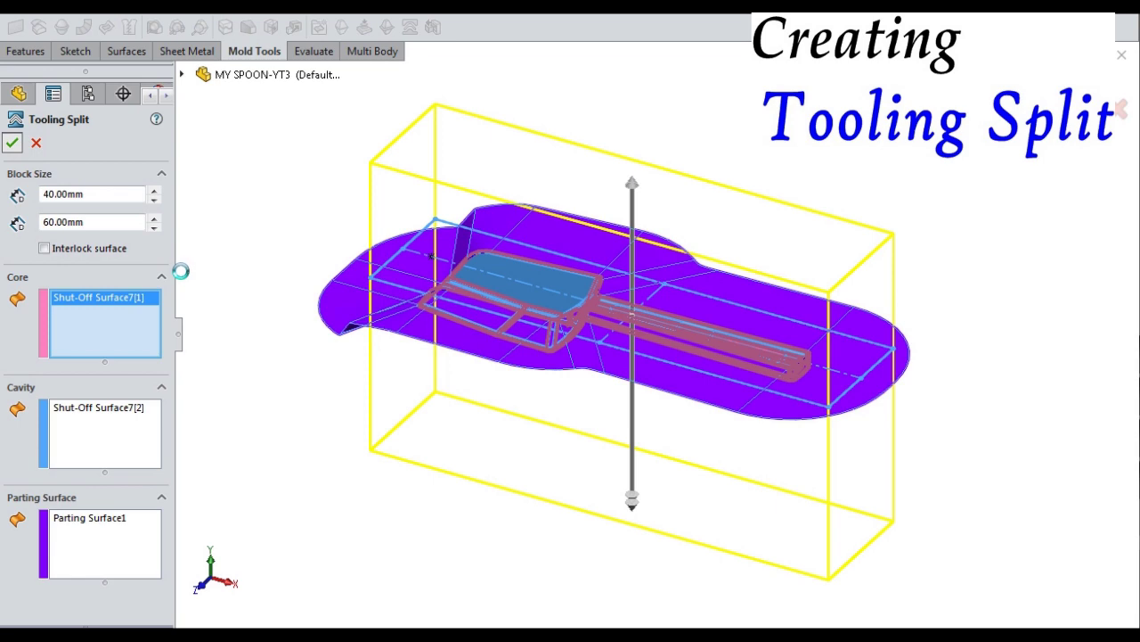
pyautogui.press('Return')
pyautogui.moveTo(202, 315)
pyautogui.mouseDown(button='middle')
pyautogui.moveTo(375, 334)
pyautogui.moveTo(743, 179)
pyautogui.moveTo(815, 181)
pyautogui.moveTo(731, 184)
pyautogui.mouseUp(button='middle')
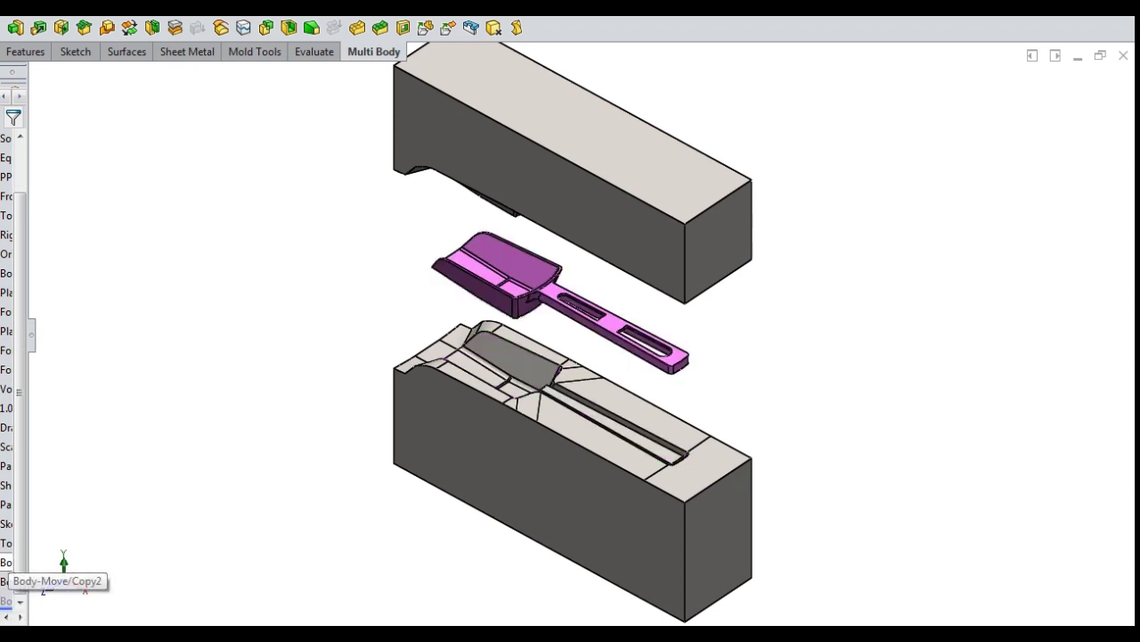
# - Roll back the body moves so the core and cavity blocks are closed around the spoon
pyautogui.hotkey('ctrl', 'z')
pyautogui.moveTo(712, 392); pyautogui.dragTo(624, 446, button='middle')
pyautogui.scroll(-1, 649, 435)
pyautogui.scroll(-3, 279, 202)
pyautogui.scroll(4, 326, 227)
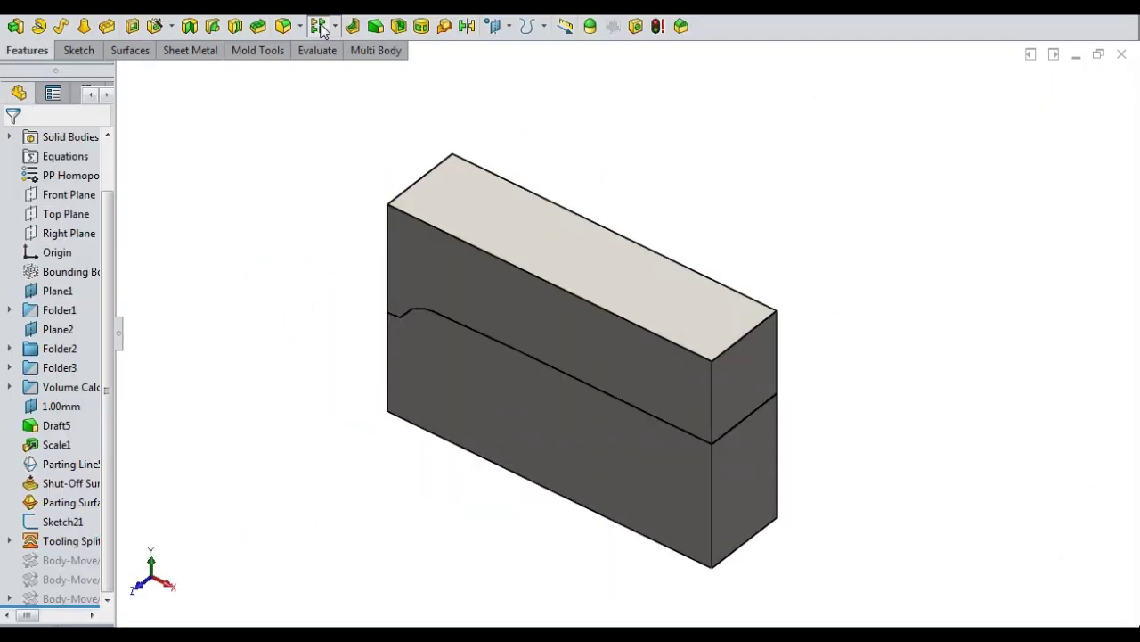
# - Linear-pattern the spoon, core and cavity bodies along the short edges in both opposite directions, with 40 mm spacing and 2 instances each
pyautogui.click(319, 26)
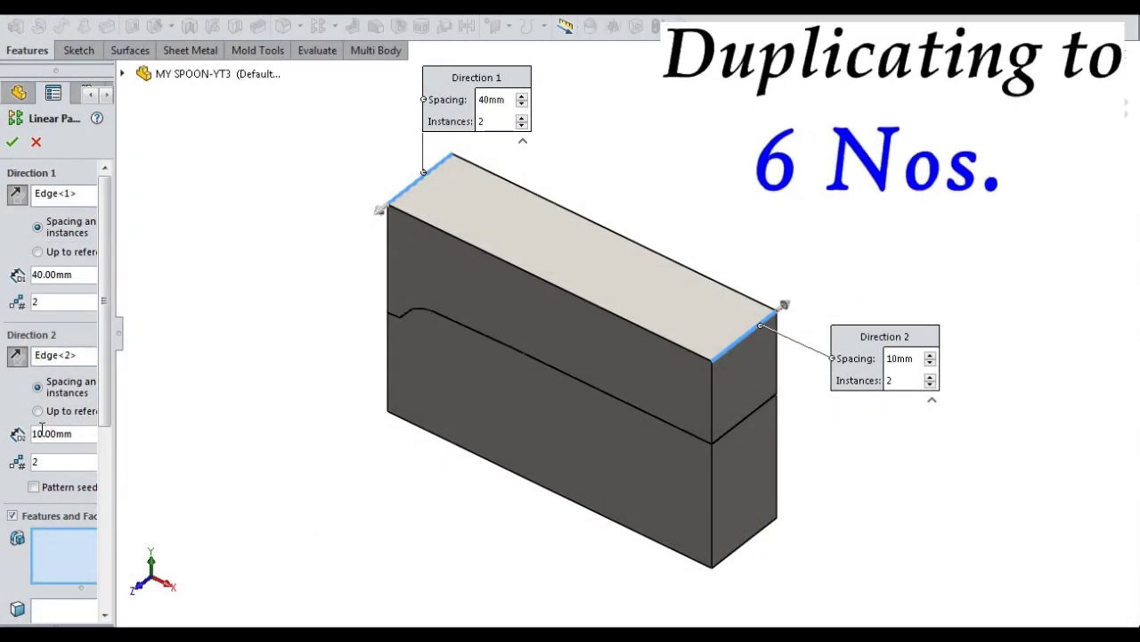
pyautogui.click(36, 433)
pyautogui.moveTo(38, 434); pyautogui.dragTo(31, 434)
pyautogui.write('4')
pyautogui.moveTo(105, 379); pyautogui.dragTo(114, 489)
pyautogui.click(25, 461)
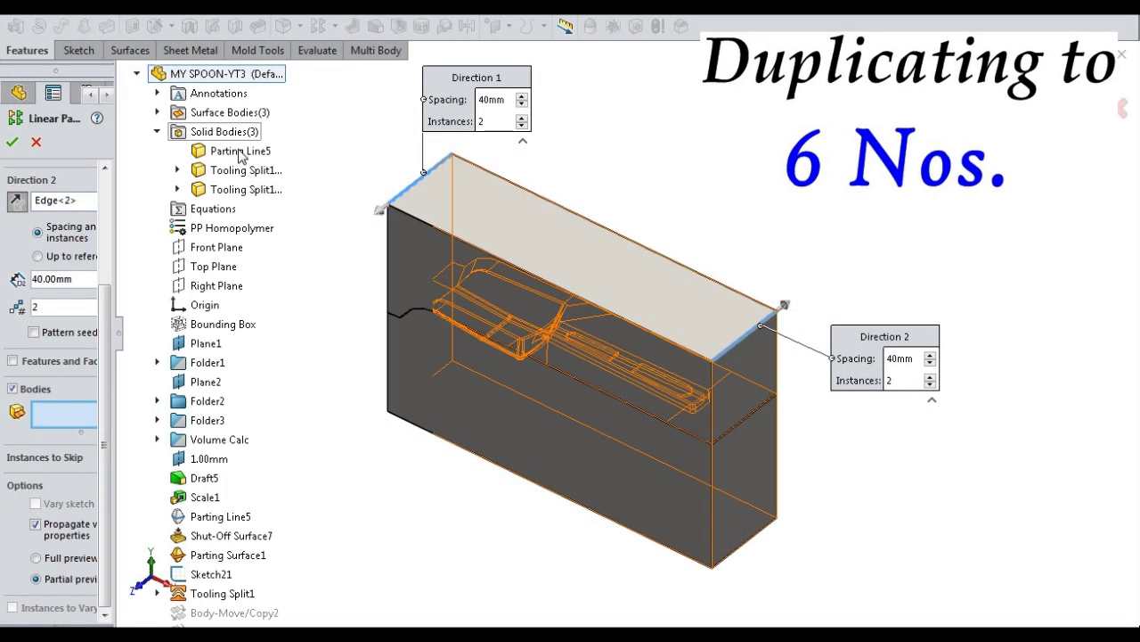
pyautogui.click(241, 151)
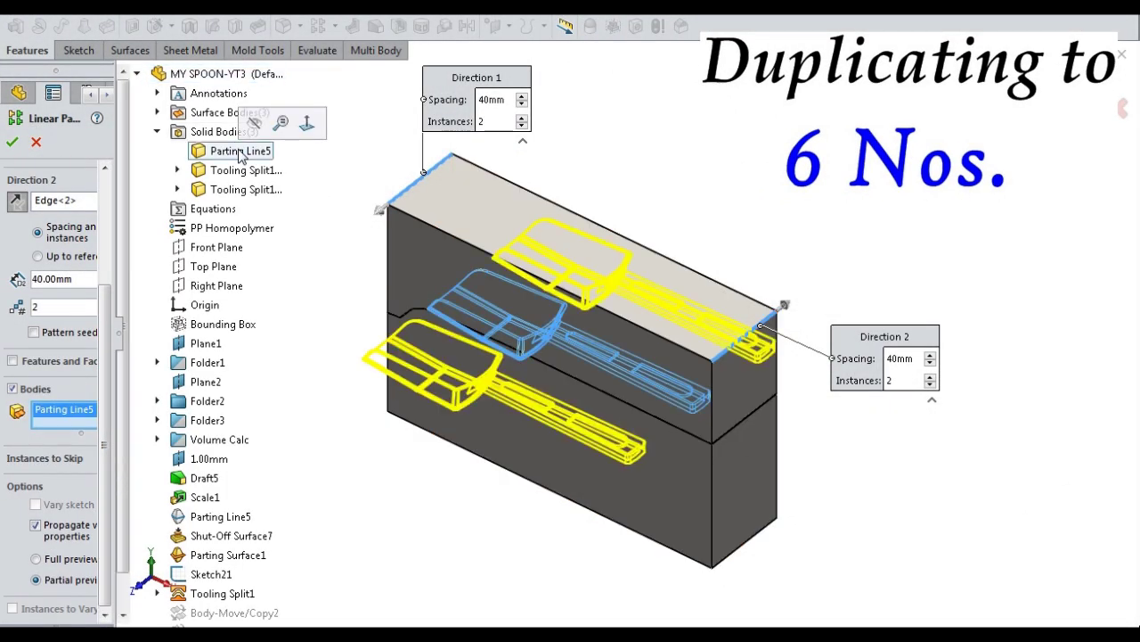
pyautogui.keyDown('shift'); pyautogui.click(246, 189); pyautogui.keyUp('shift')
pyautogui.scroll(1, 618, 407)
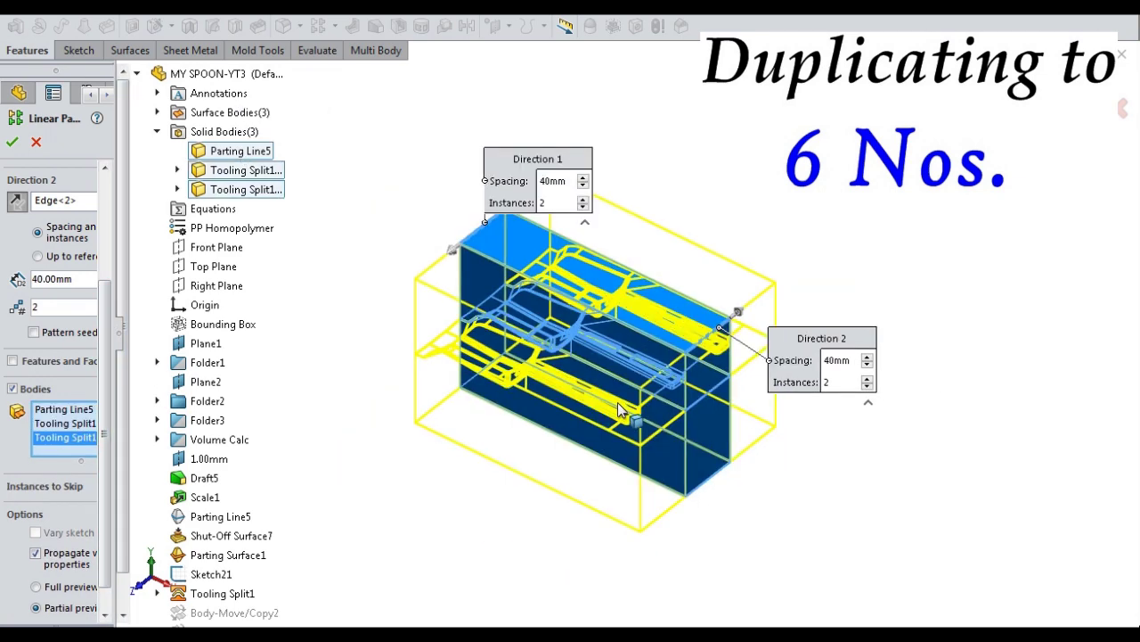
pyautogui.rightClick(618, 407)
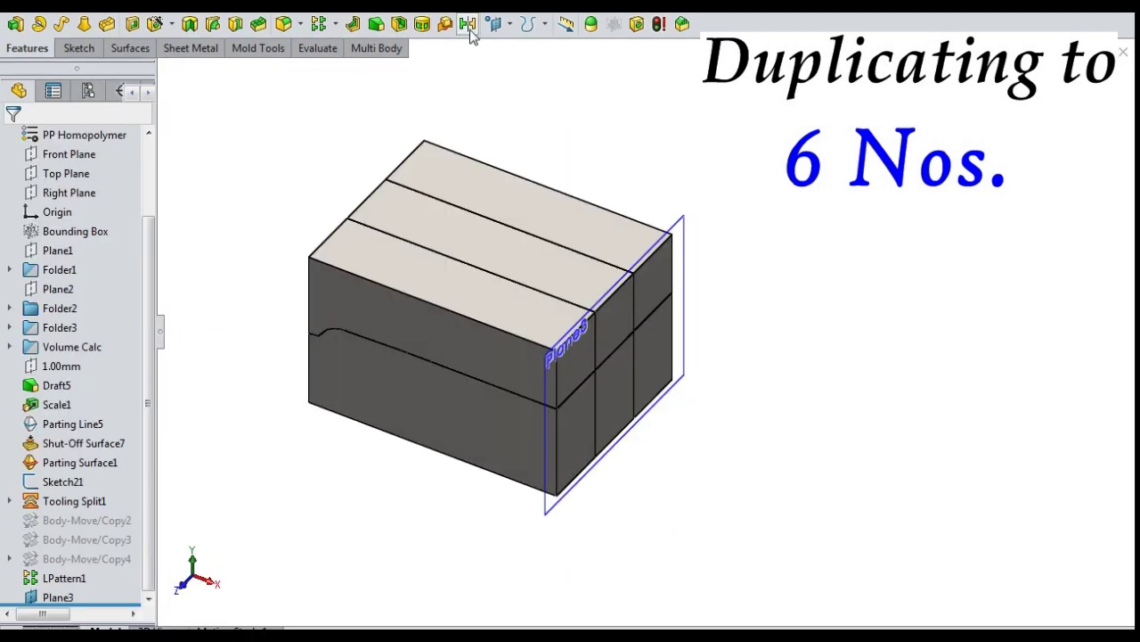
# - Mirror all patterned spoon, core and cavity bodies about the plane at the blocks' handle end, without merging solids
pyautogui.click(466, 25)
pyautogui.click(683, 229)
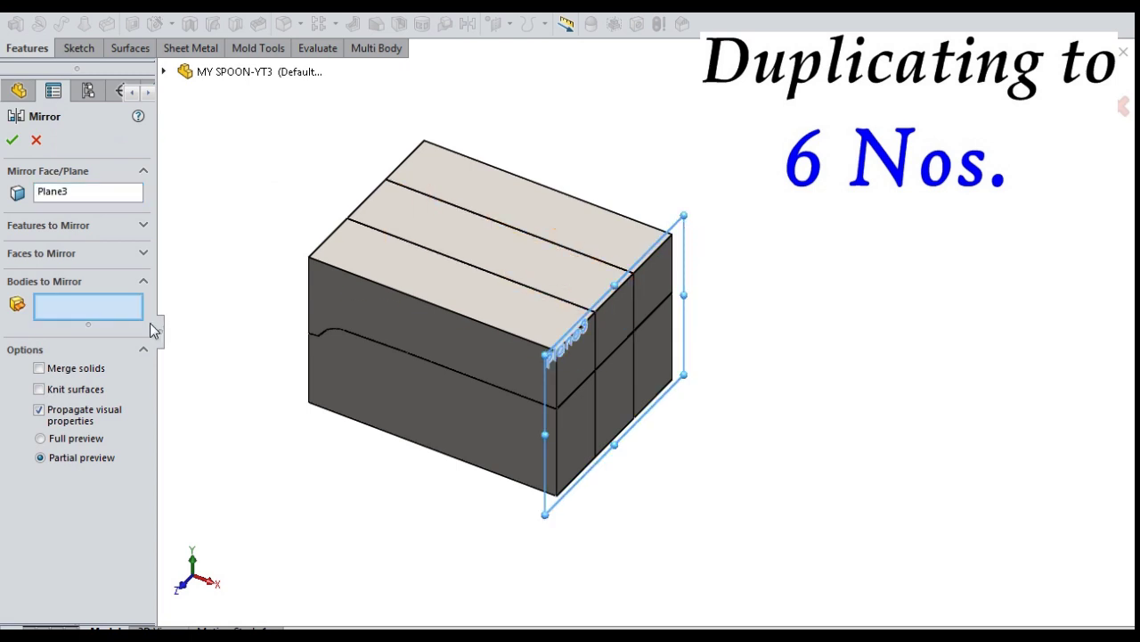
pyautogui.moveTo(272, 116); pyautogui.dragTo(726, 525)
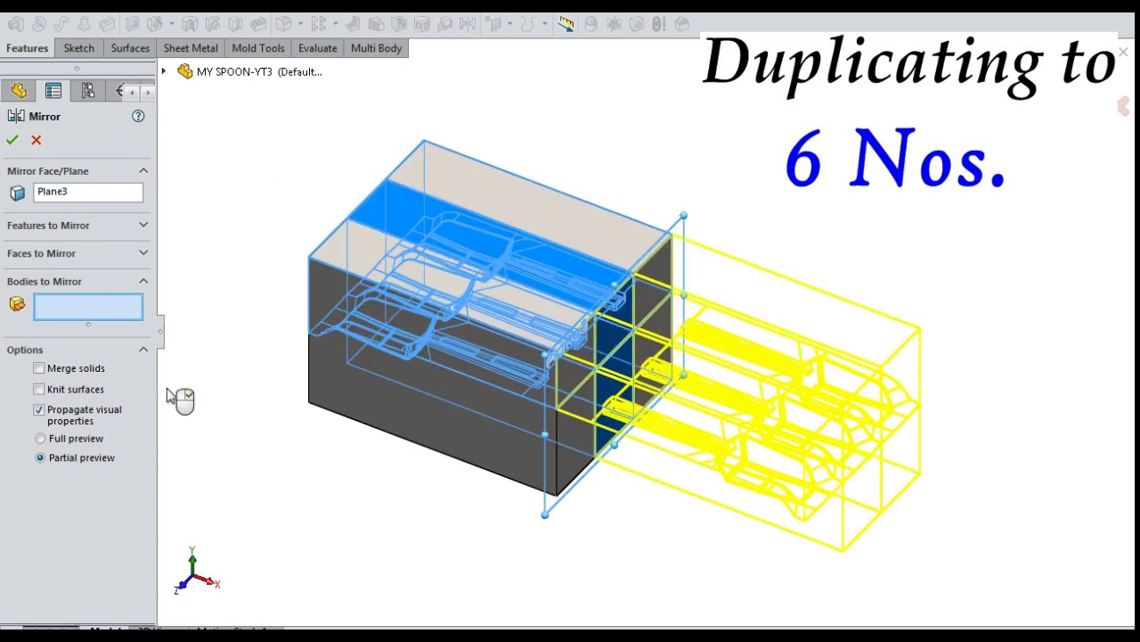
pyautogui.click(12, 140)
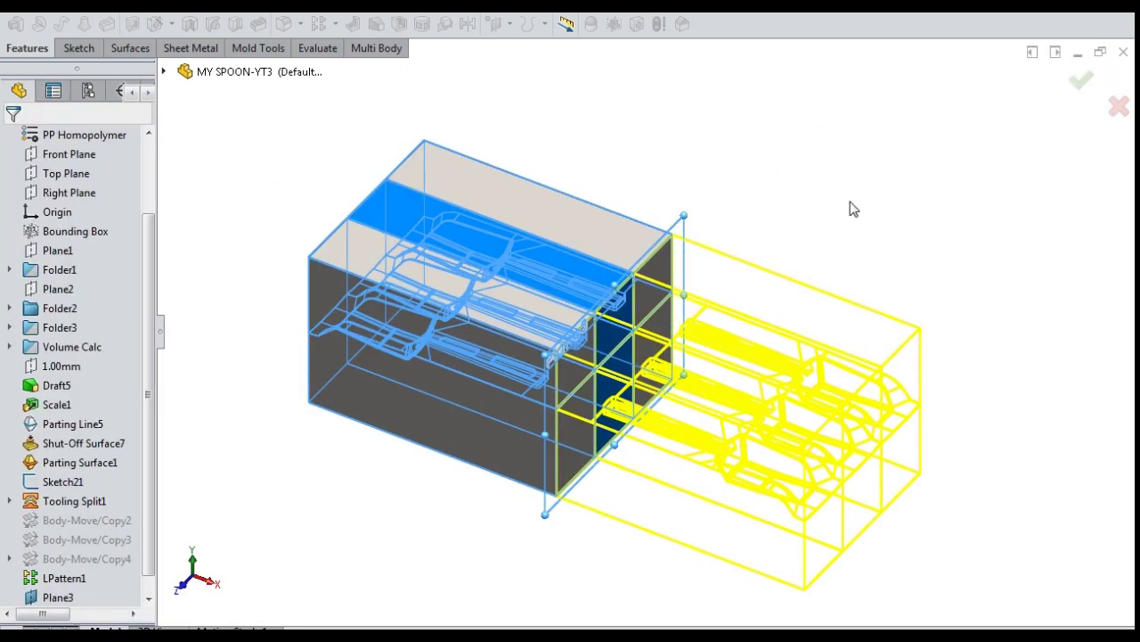
pyautogui.moveTo(850, 208); pyautogui.dragTo(903, 287, button='middle')
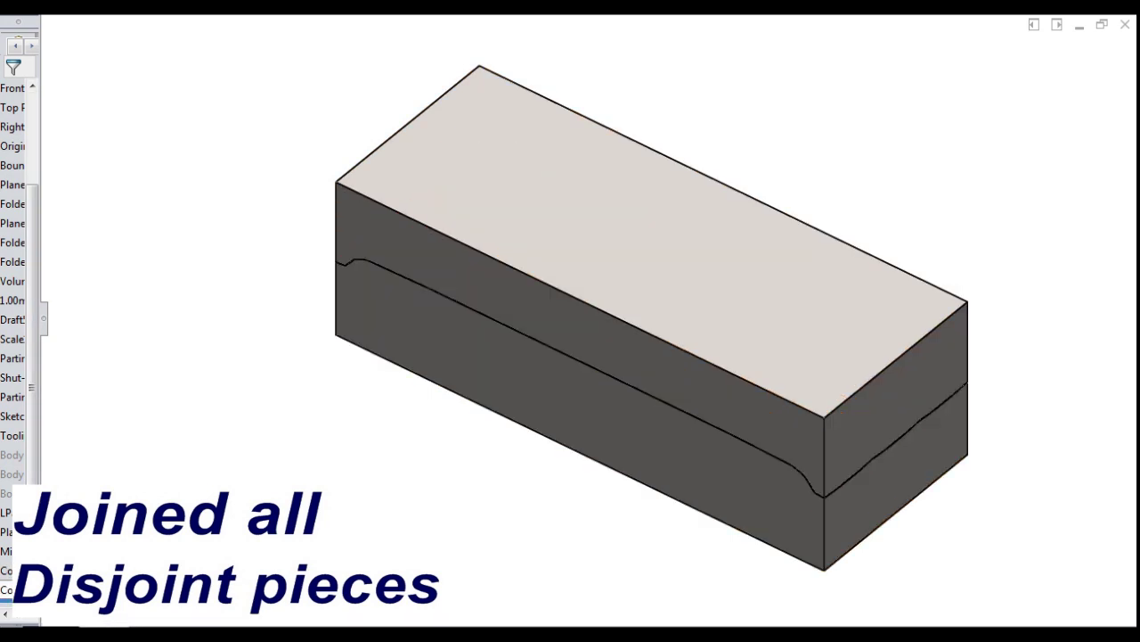
# - Offset the joined mold block's rectangular outline outward by 30 mm in the sketch
pyautogui.moveTo(331, 486); pyautogui.dragTo(349, 506, button='middle')
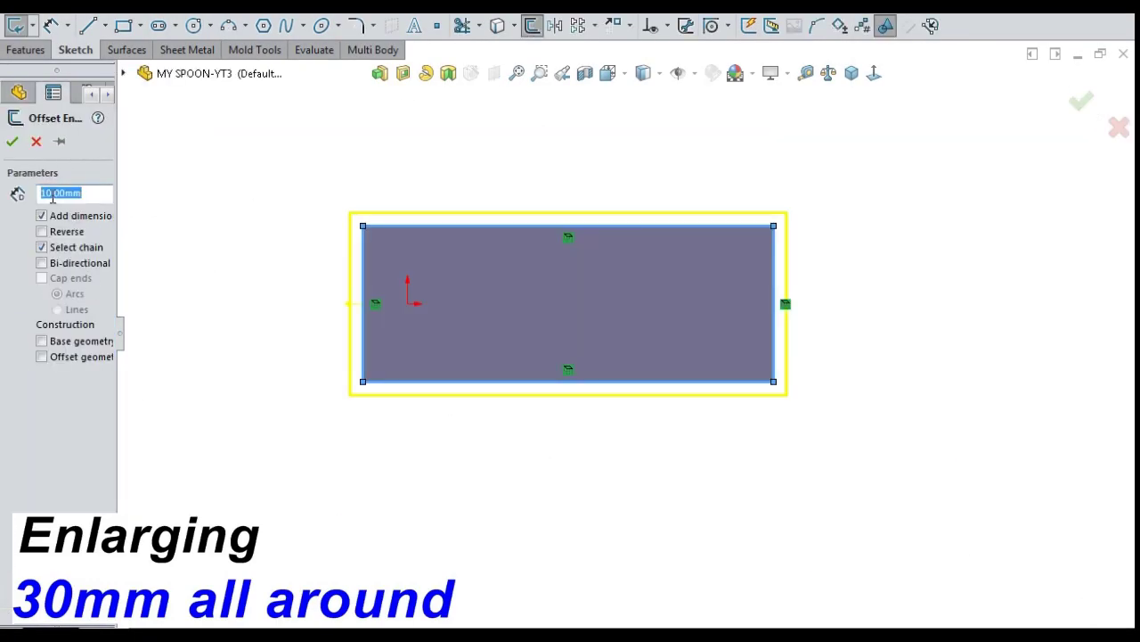
pyautogui.write('30')
pyautogui.press('Return')
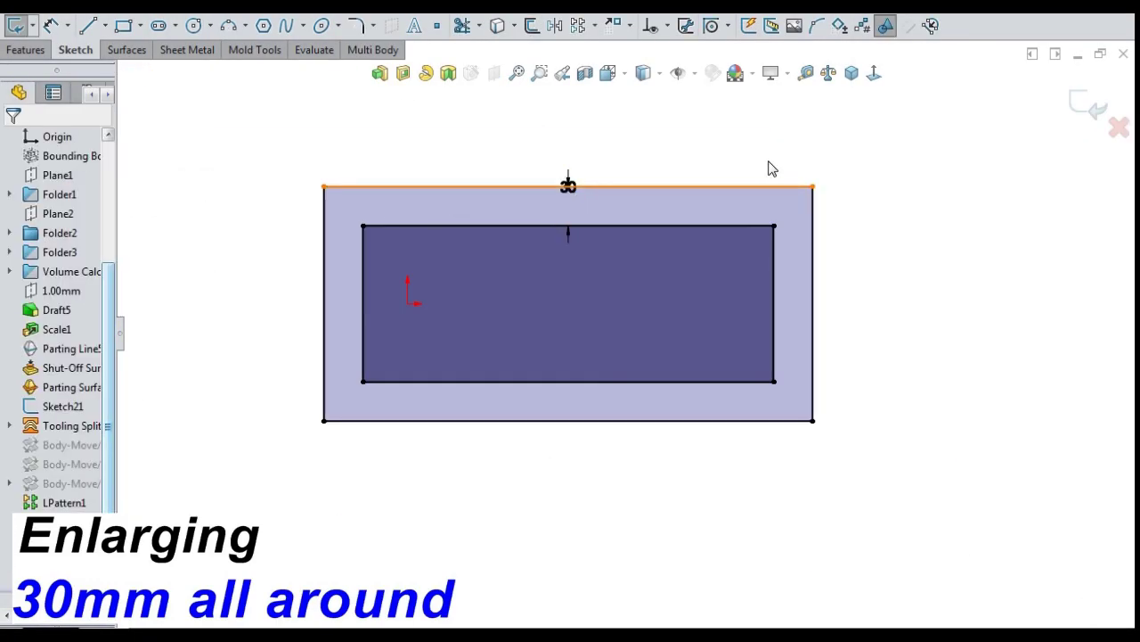
# - Extrude the enlarged outline around the mold blocks, running the upper one from vertex to vertex and merging it with the selected upper body
pyautogui.click(851, 73)
pyautogui.click(379, 74)
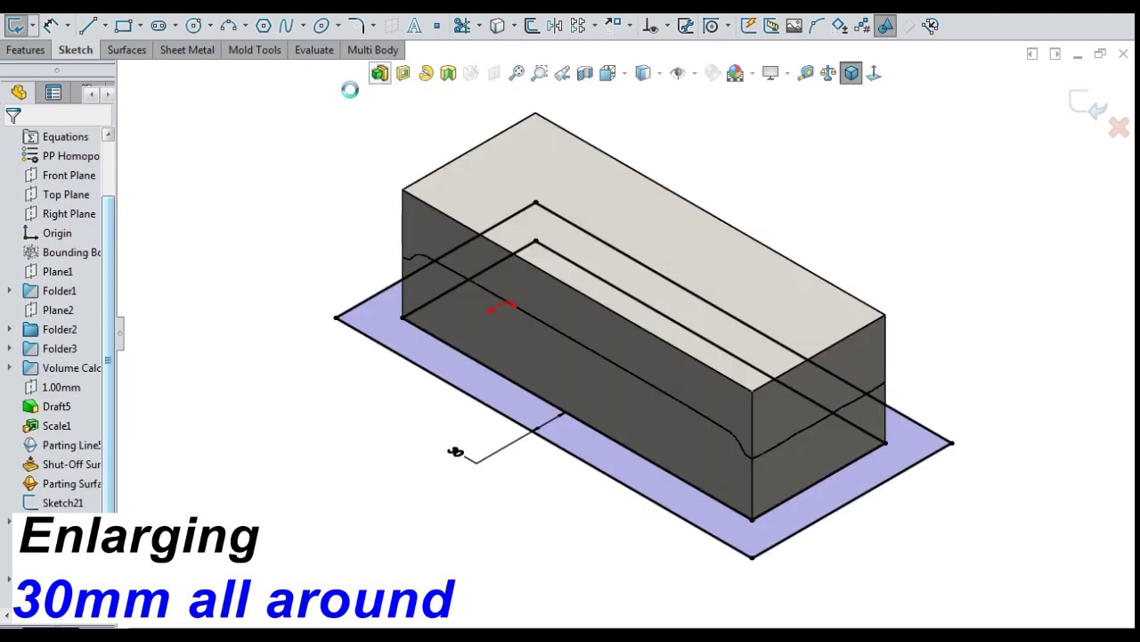
pyautogui.click(345, 285)
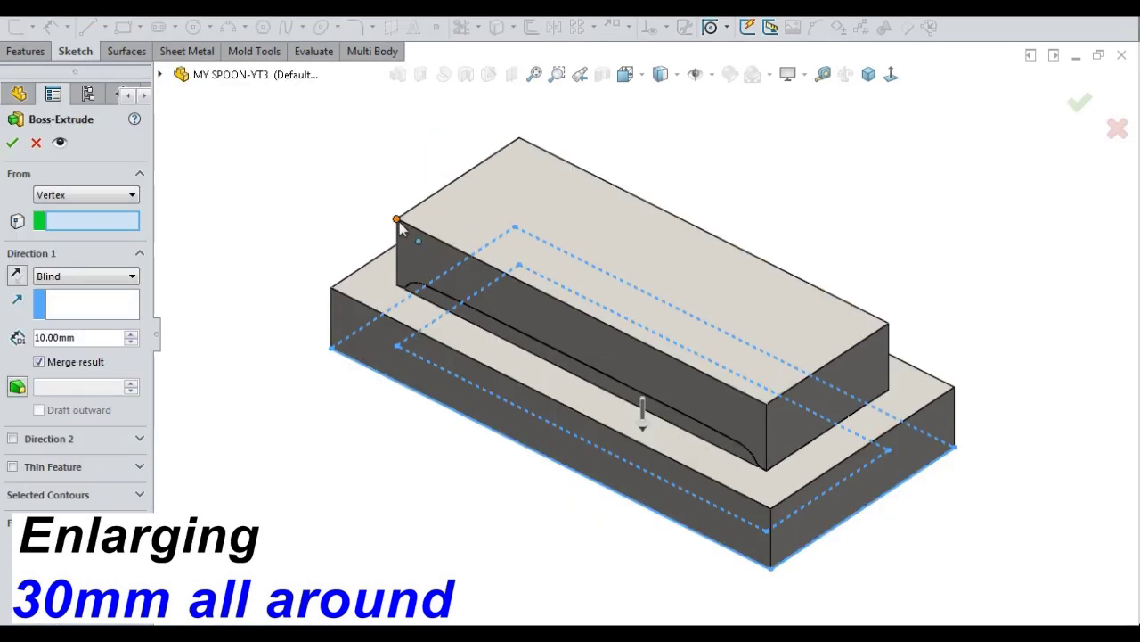
pyautogui.click(398, 221)
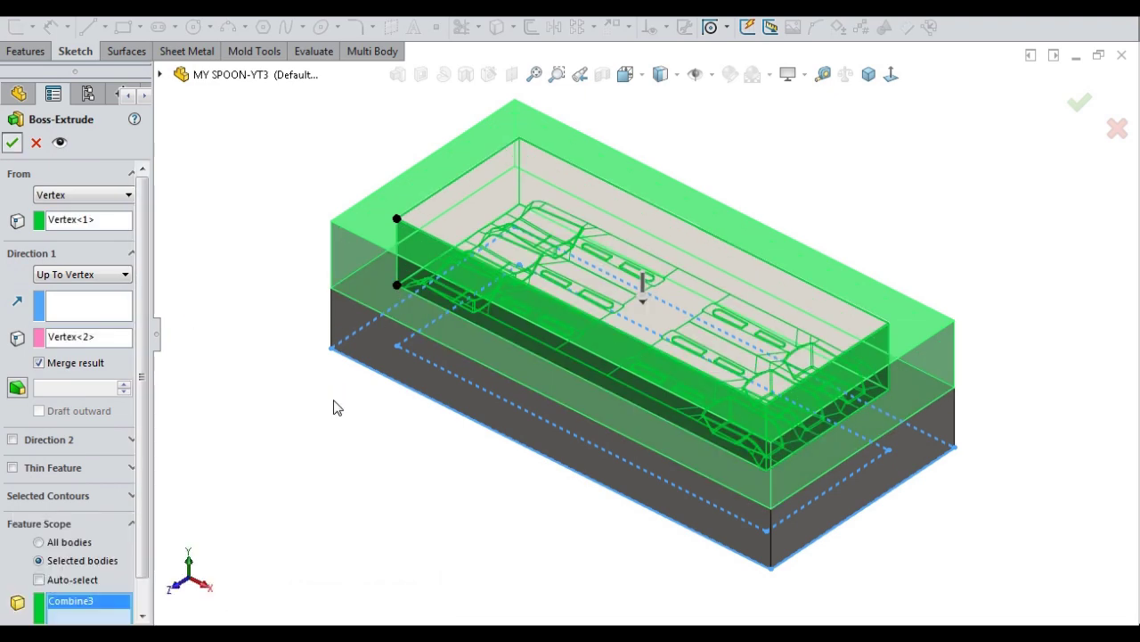
pyautogui.moveTo(333, 402); pyautogui.dragTo(316, 439, button='middle')
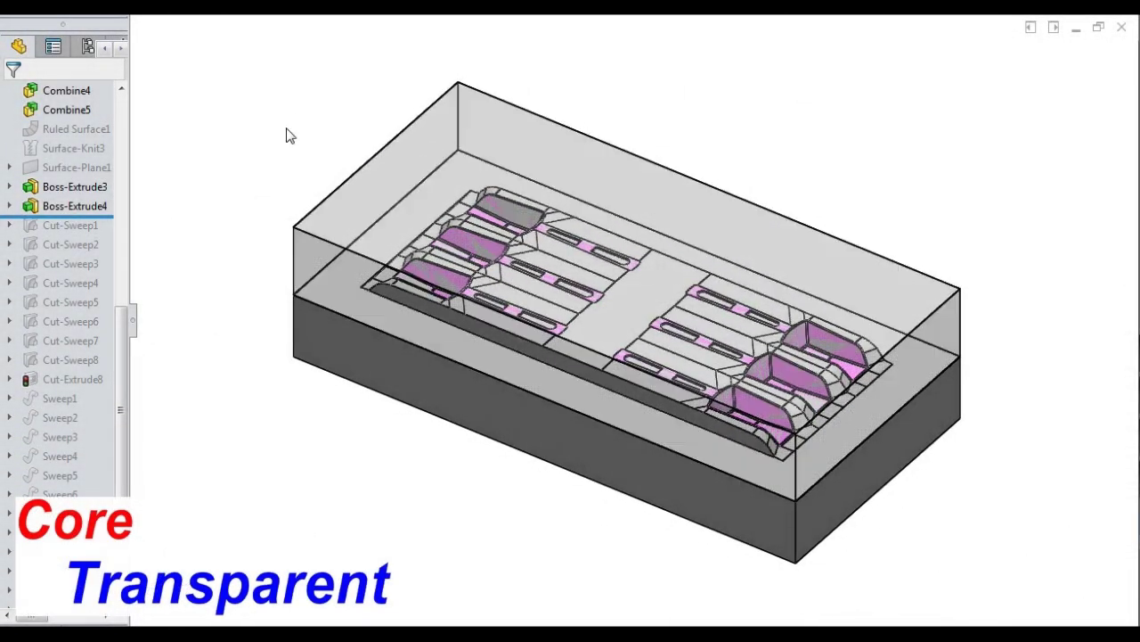
# - Roll the feature history forward through the runner and gate sweep cuts and the central cut between the two runners
pyautogui.moveTo(281, 130); pyautogui.dragTo(277, 127, button='middle')
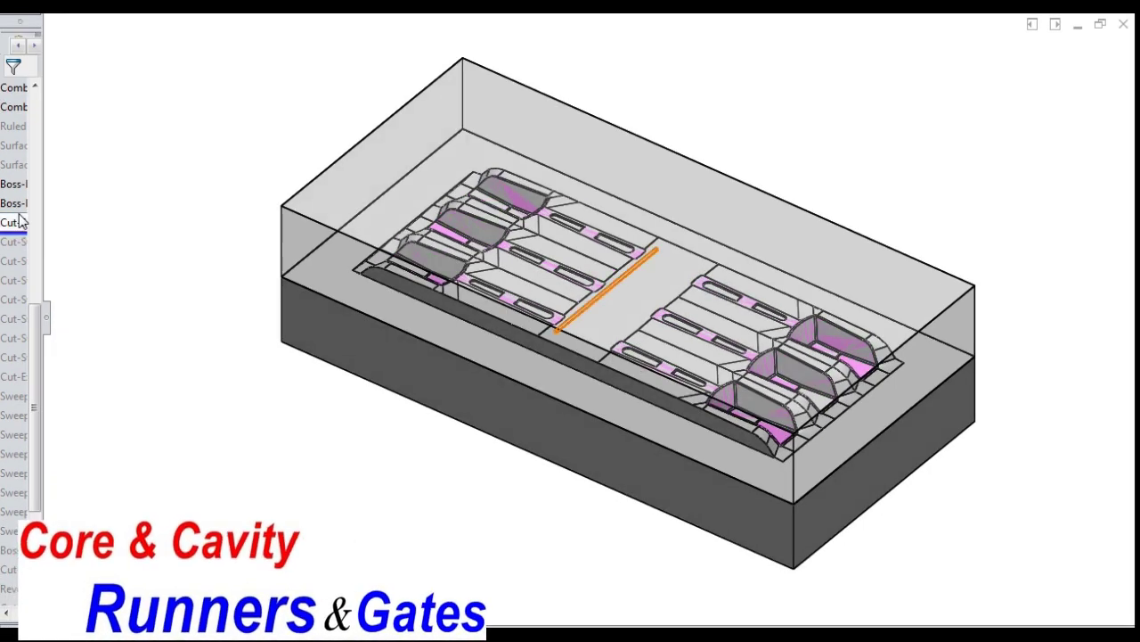
pyautogui.moveTo(20, 233); pyautogui.dragTo(19, 252)
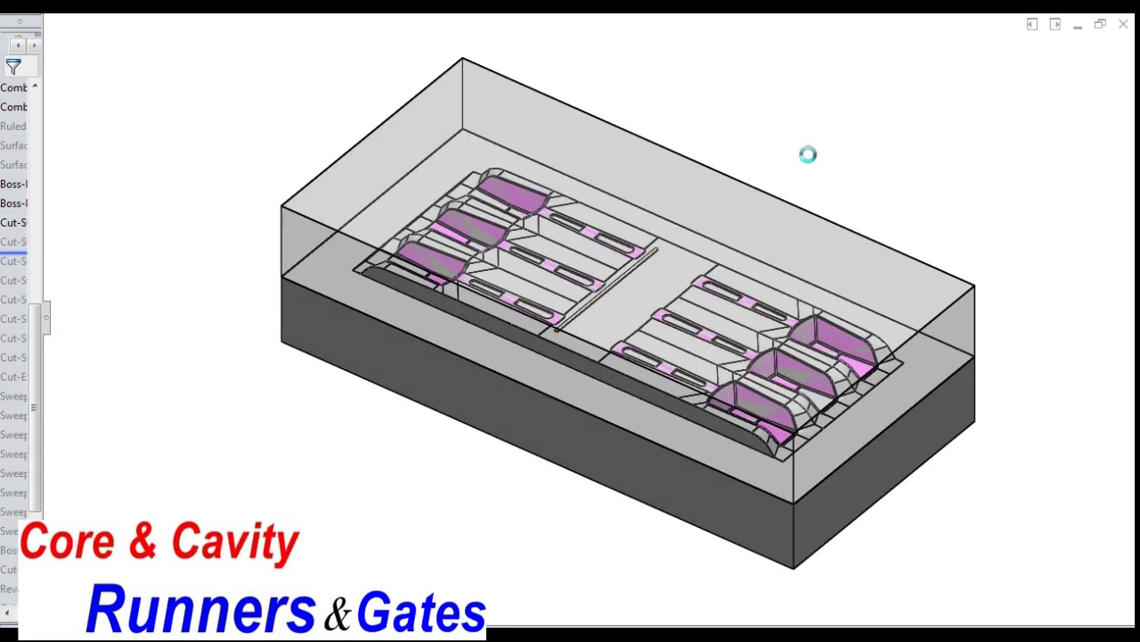
pyautogui.scroll(6, 679, 349)
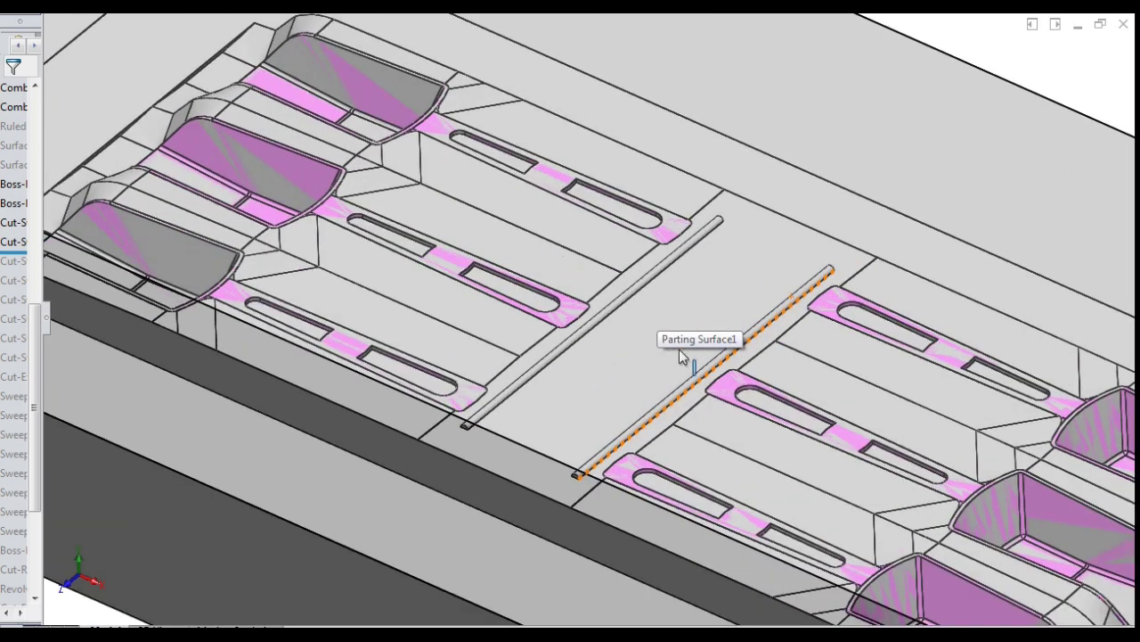
pyautogui.press('Down')
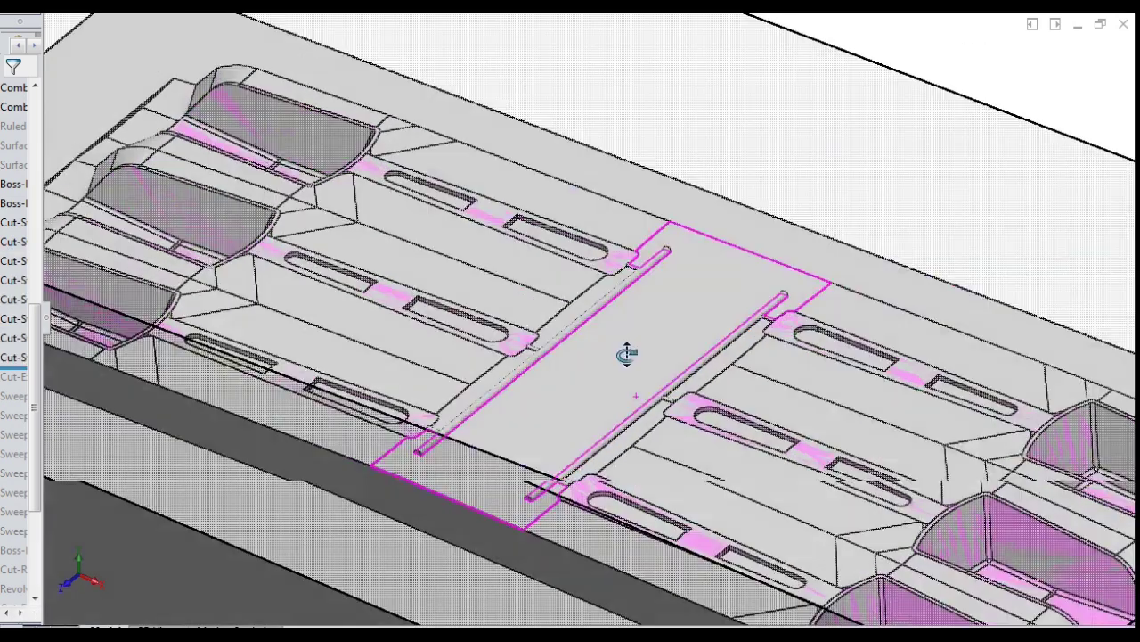
pyautogui.moveTo(626, 353); pyautogui.dragTo(673, 299, button='middle')
pyautogui.scroll(-4, 672, 299)
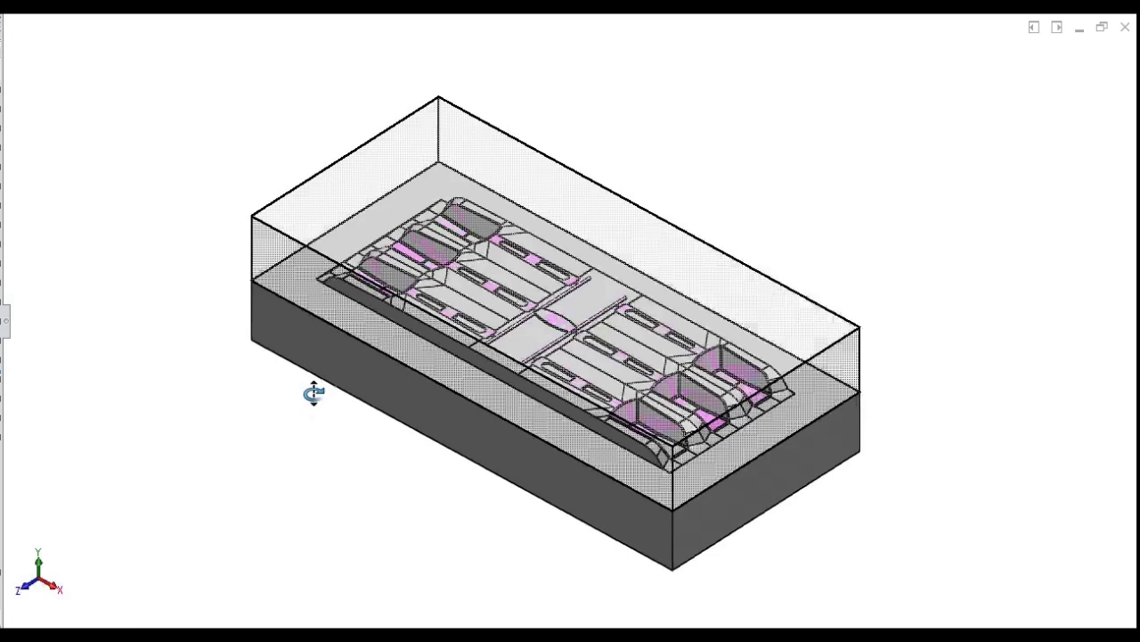
pyautogui.moveTo(314, 395); pyautogui.dragTo(320, 397, button='middle')
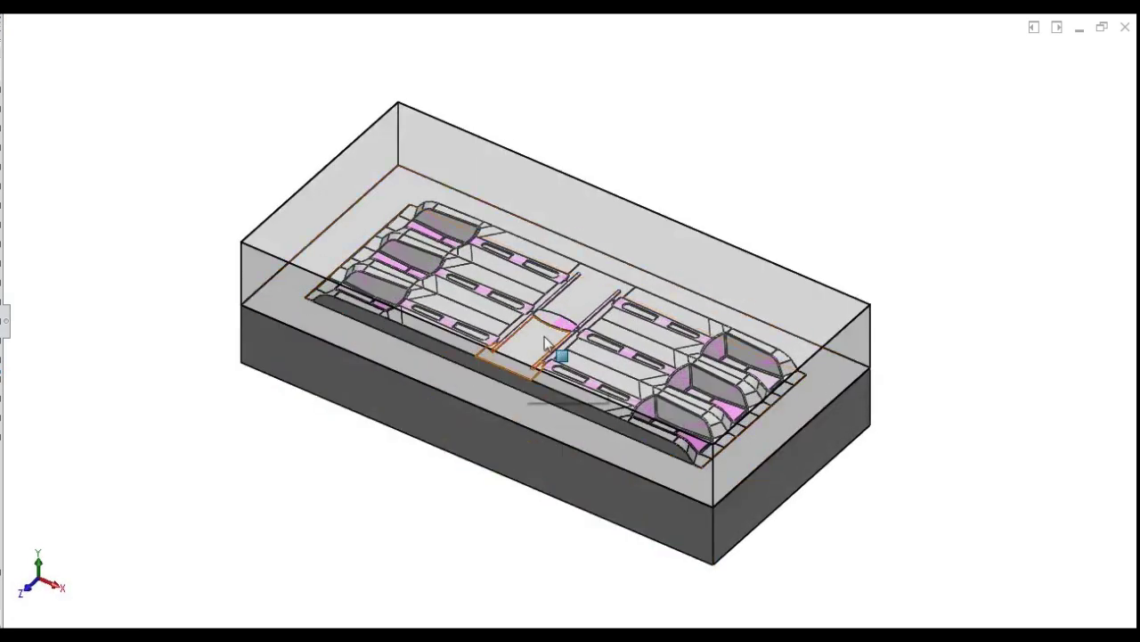
pyautogui.scroll(5, 542, 356)
pyautogui.moveTo(680, 300); pyautogui.dragTo(652, 300, button='middle')
pyautogui.scroll(-1, 639, 301)
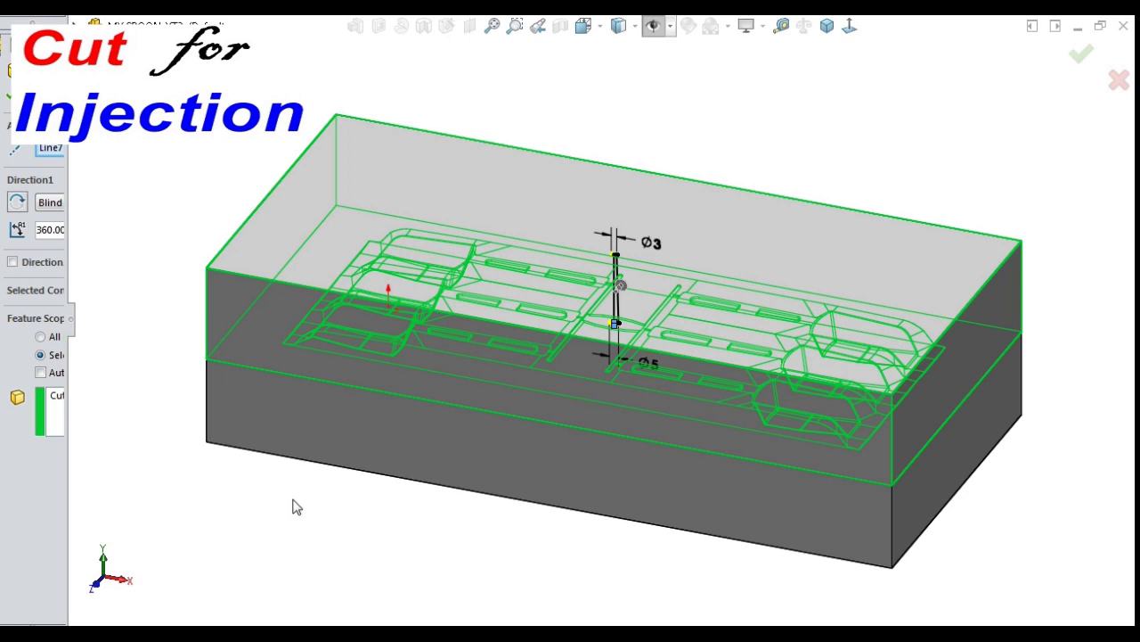
# - Examine the tapered injection channel through the core block and the support pins at the mold's corners
pyautogui.moveTo(297, 506); pyautogui.dragTo(222, 263, button='middle')
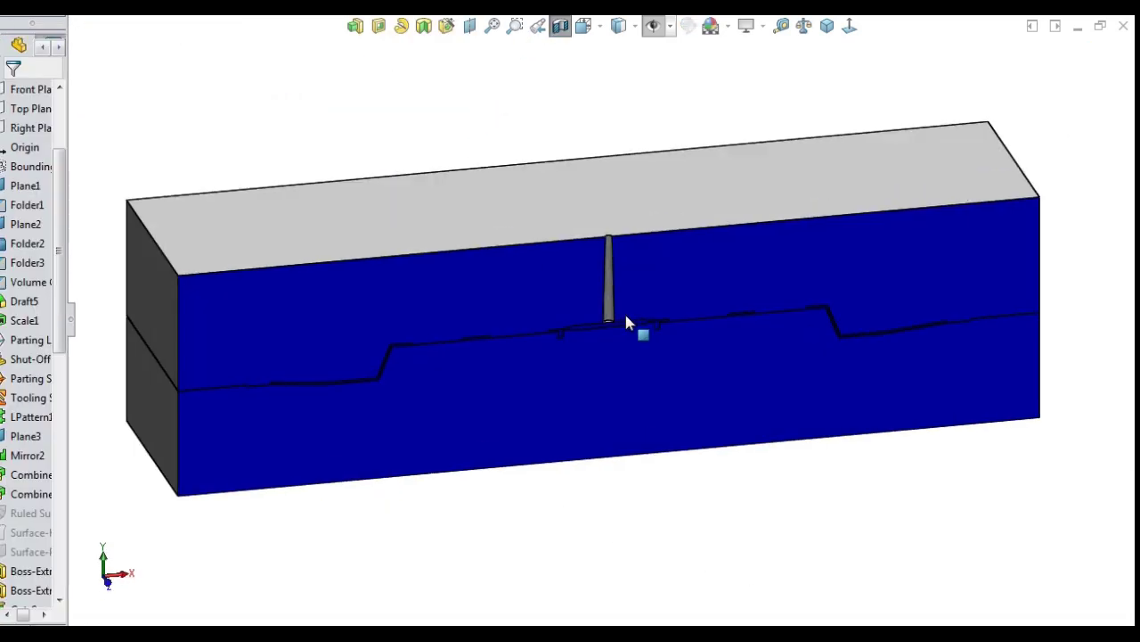
pyautogui.scroll(-5, 623, 323)
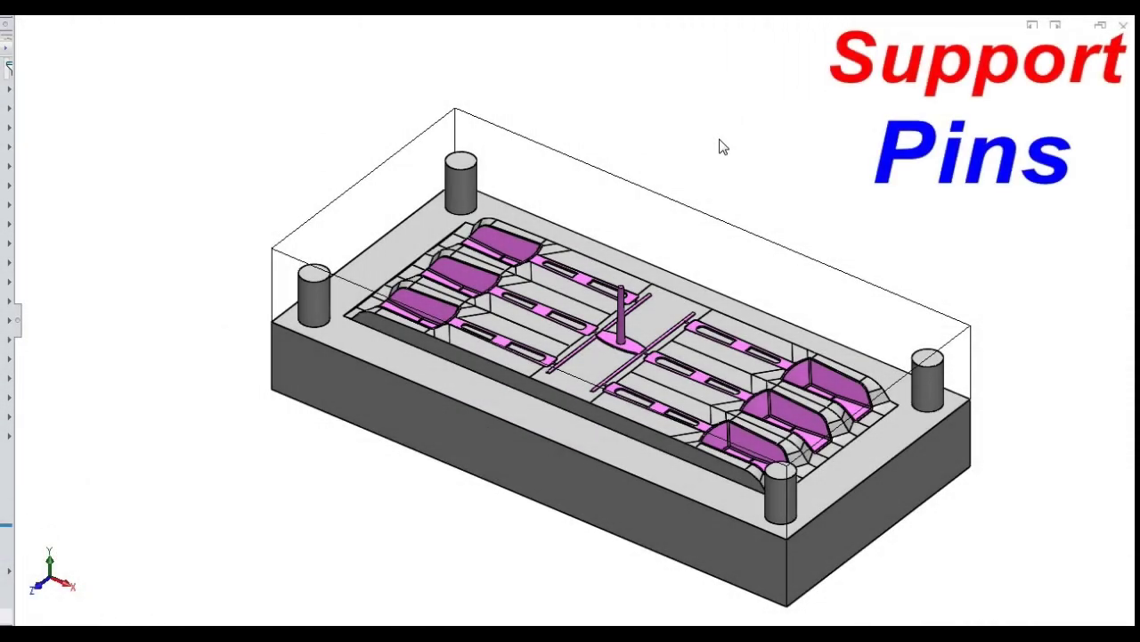
pyautogui.moveTo(723, 147); pyautogui.dragTo(767, 158, button='middle')
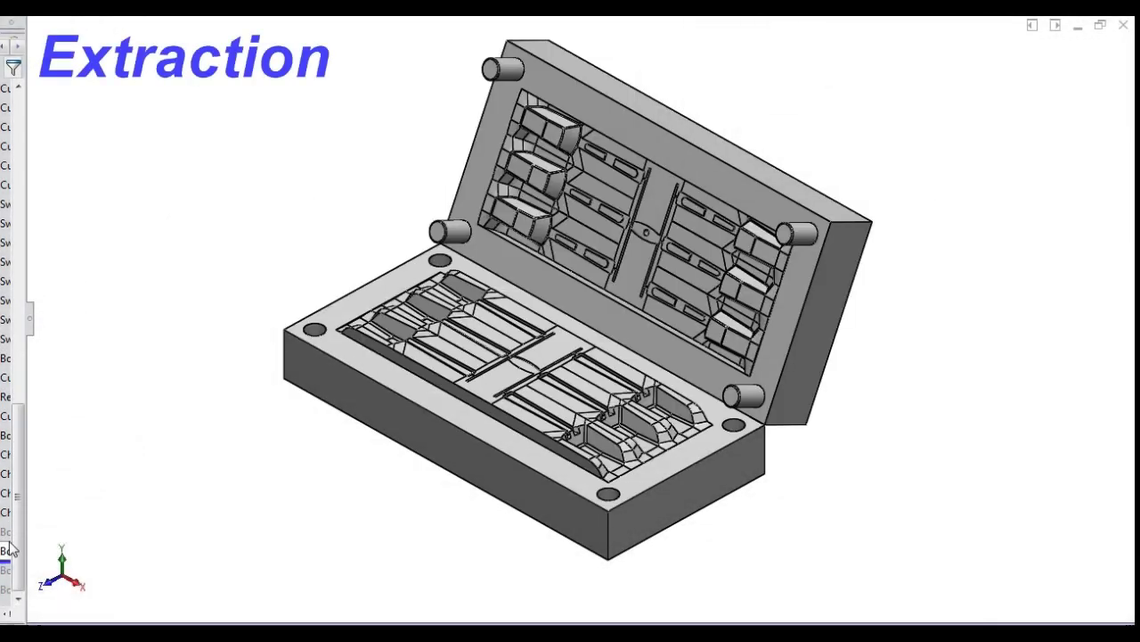
# - Roll the history forward to the body move that lays the core open beside the cavity, and inspect both molding faces
pyautogui.moveTo(8, 561); pyautogui.dragTo(8, 579)
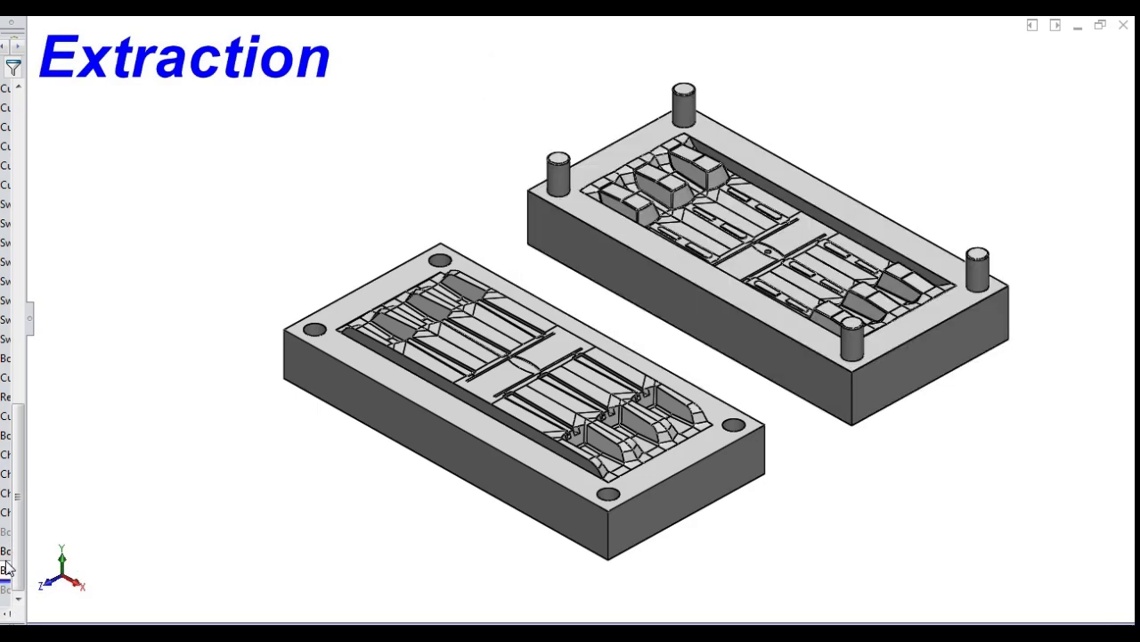
pyautogui.moveTo(392, 321); pyautogui.dragTo(396, 352, button='middle')
pyautogui.scroll(-3, 396, 352)
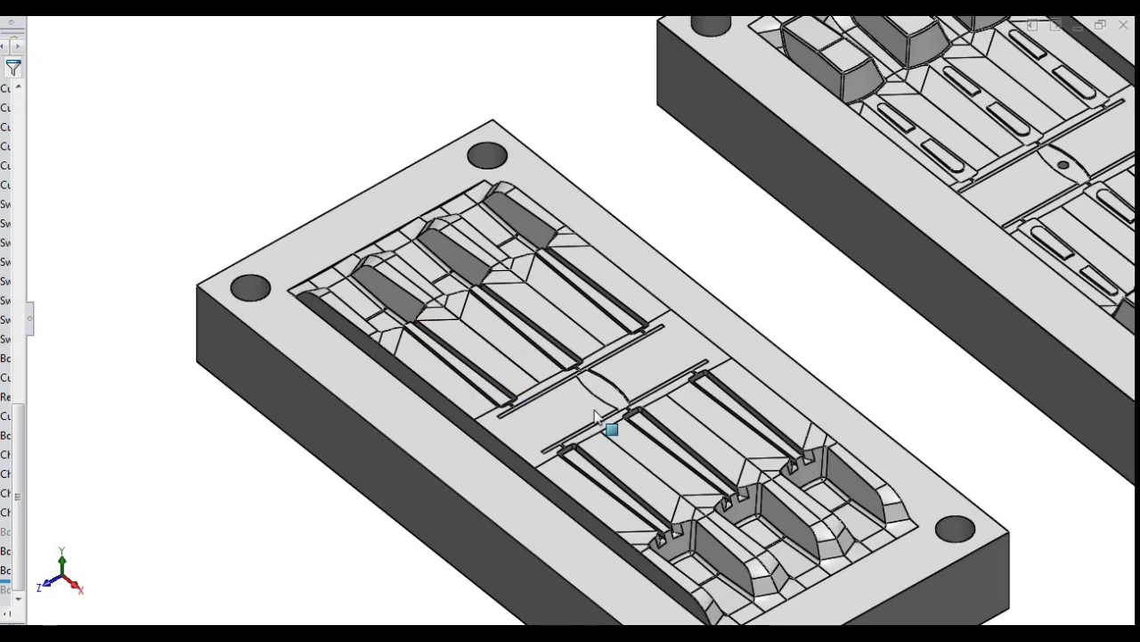
pyautogui.scroll(-2, 595, 415)
pyautogui.middleClick(595, 416)
pyautogui.moveTo(595, 416); pyautogui.dragTo(616, 503, button='middle')
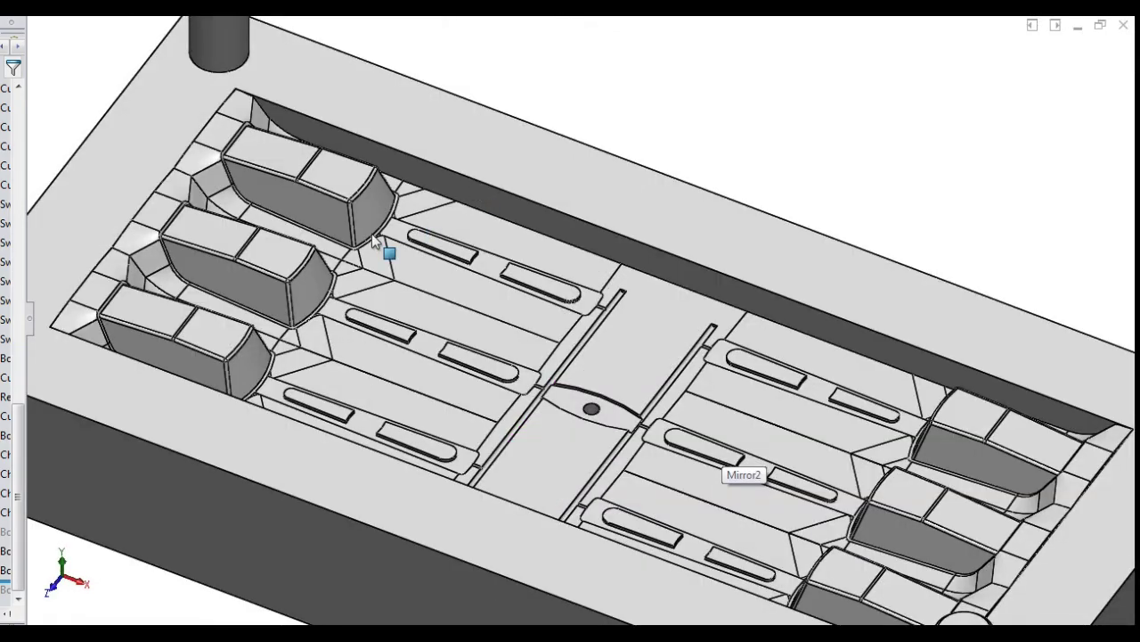
pyautogui.scroll(-1, 371, 236)
pyautogui.moveTo(358, 287); pyautogui.dragTo(356, 305, button='middle')
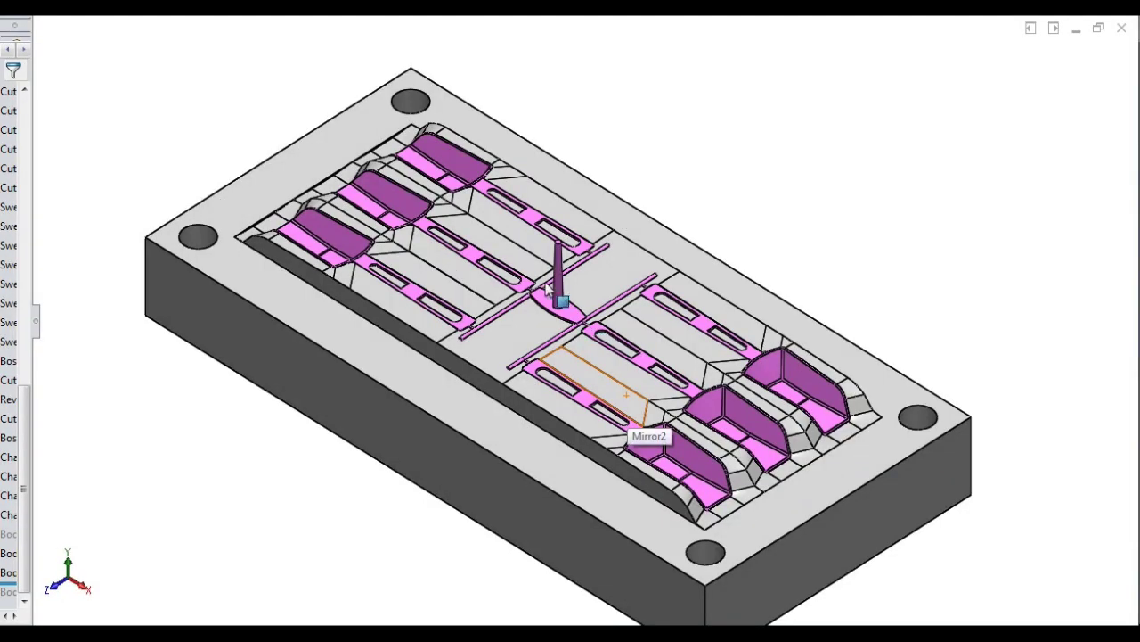
# - Examine the six molded spoons with their runners in and above the cavity, and the dimensioned cavity and core drawing
pyautogui.scroll(-2, 570, 298)
pyautogui.scroll(2, 570, 298)
pyautogui.moveTo(602, 355); pyautogui.dragTo(613, 350, button='middle')
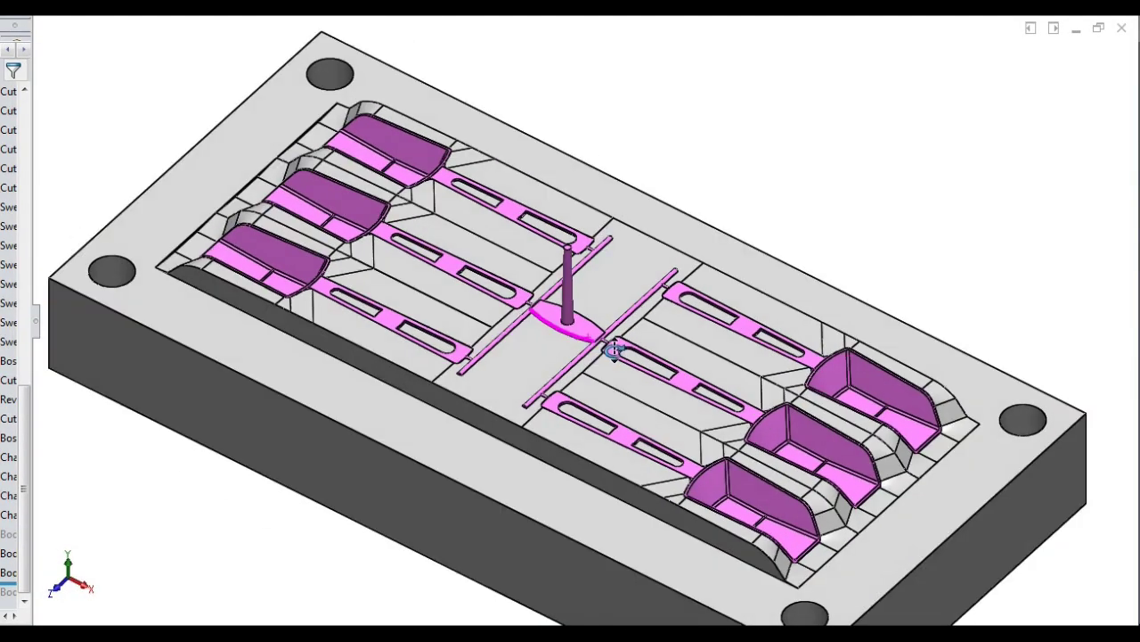
pyautogui.press('f')
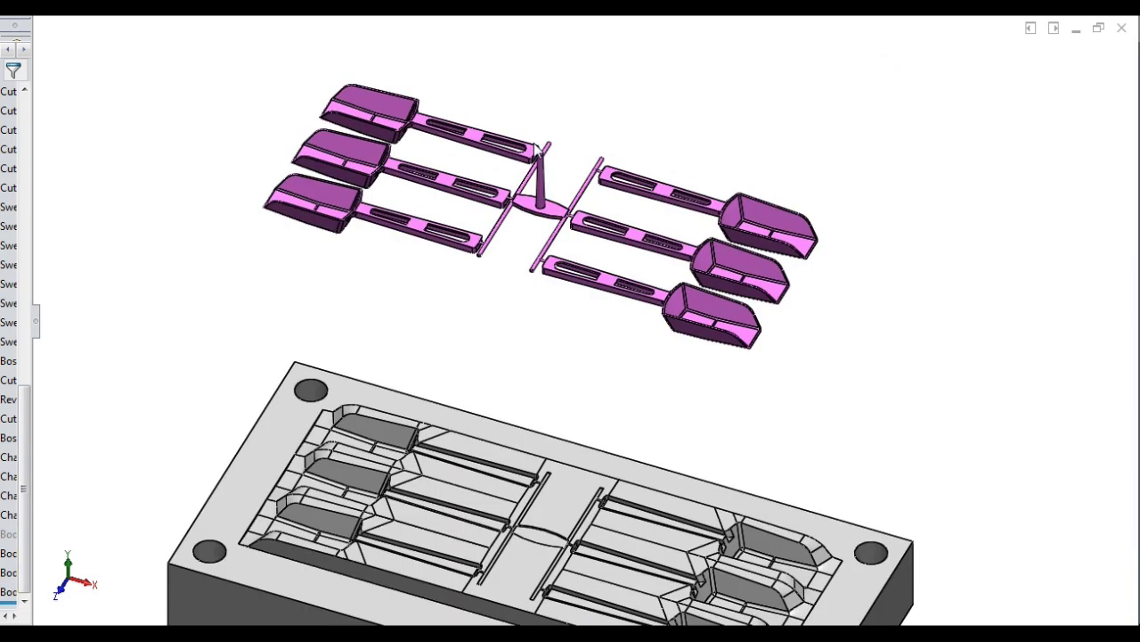
pyautogui.scroll(3, 537, 153)
pyautogui.moveTo(535, 152); pyautogui.dragTo(835, 160, button='middle')
pyautogui.scroll(-2, 749, 164)
pyautogui.scroll(2, 836, 162)
pyautogui.scroll(-1, 749, 166)
pyautogui.scroll(2, 835, 162)
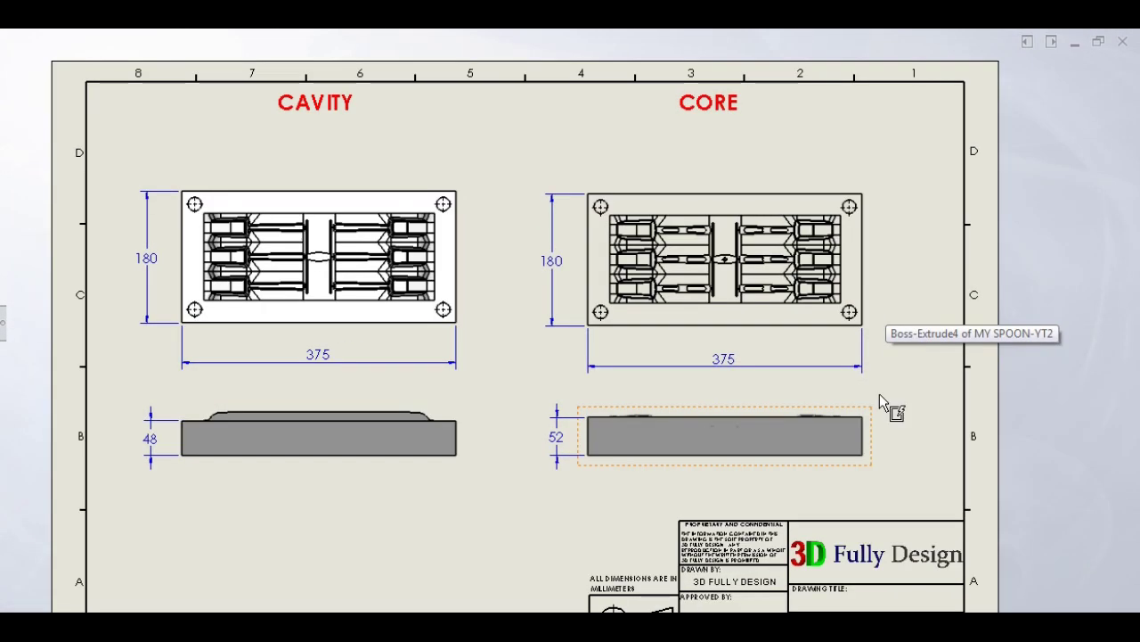
pyautogui.scroll(-1, 462, 472)
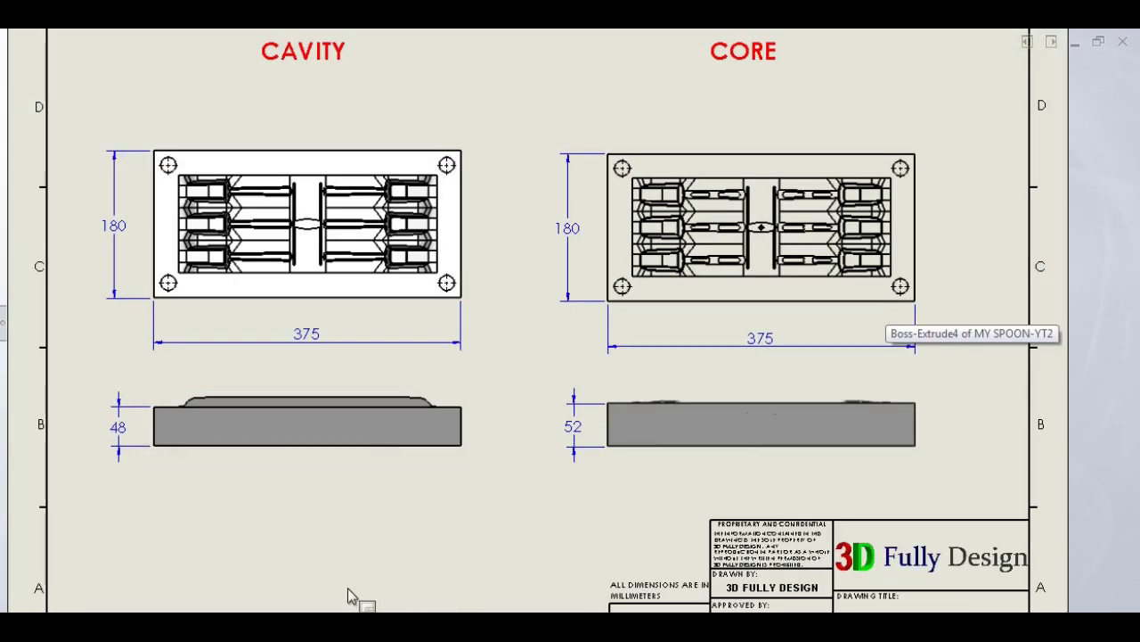